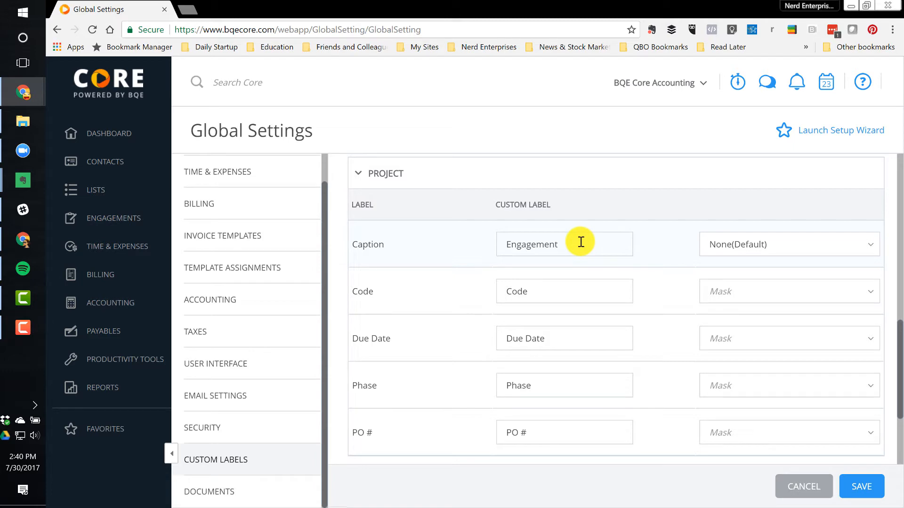
# Open the list of engagements
pyautogui.moveTo(92, 223)
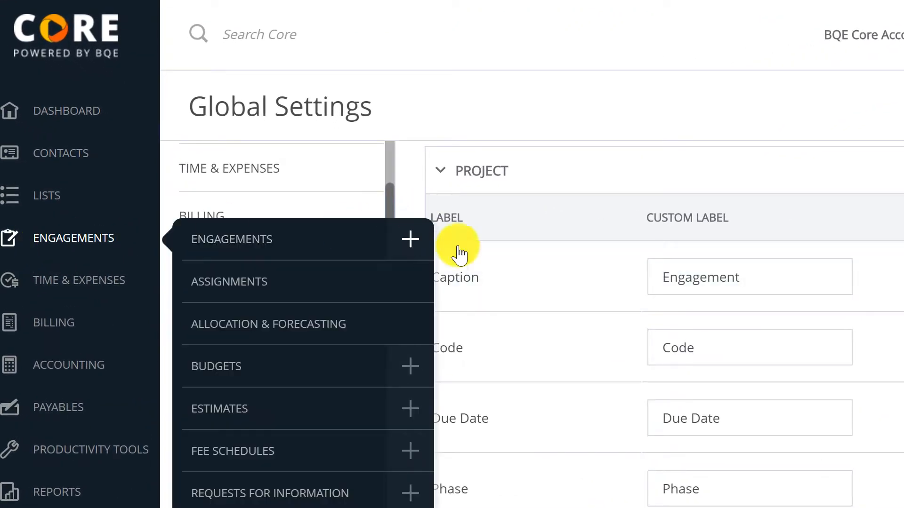
pyautogui.moveTo(123, 243)
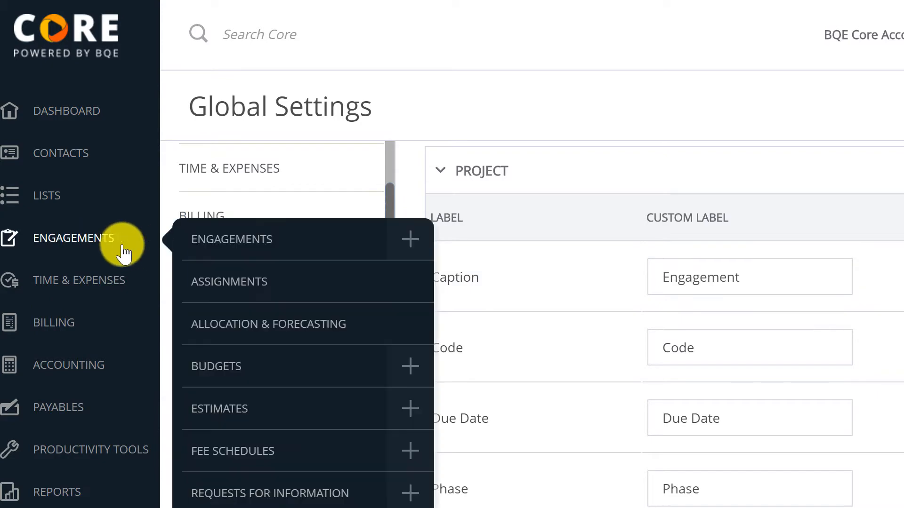
pyautogui.click(260, 245)
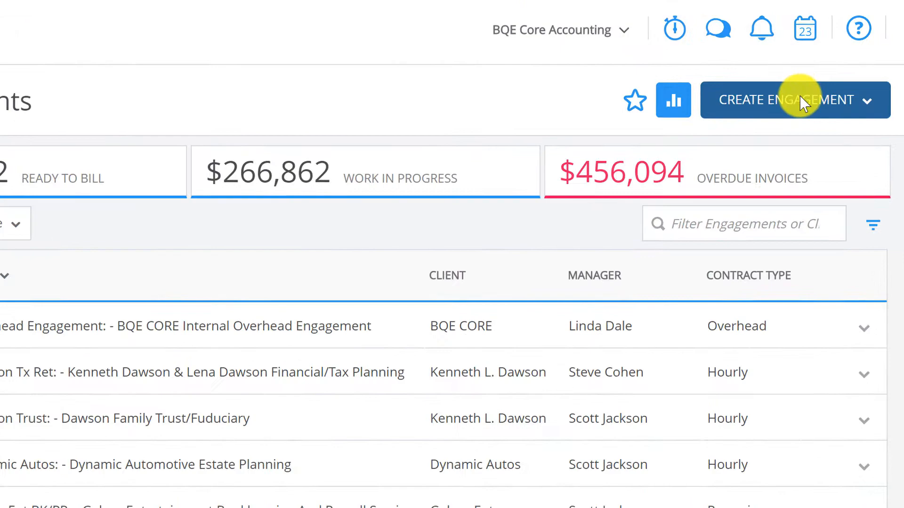
pyautogui.click(823, 130)
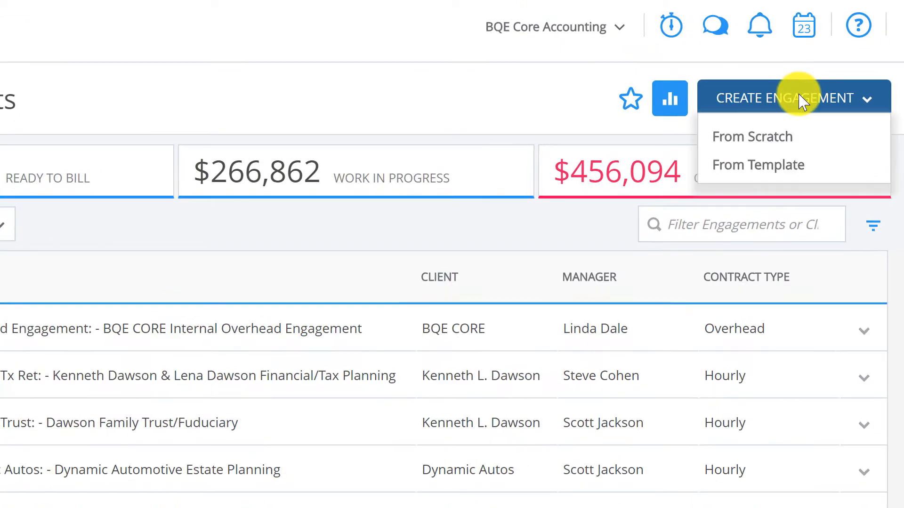
pyautogui.click(758, 142)
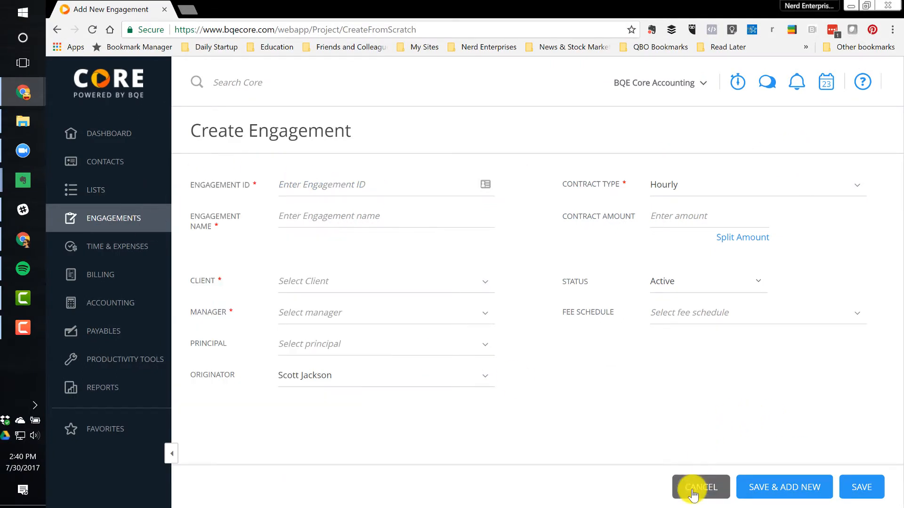
pyautogui.click(694, 487)
# Duplicate the Engagements browser tab, then return to the original one and check the engagement list for the last number used
pyautogui.rightClick(138, 12)
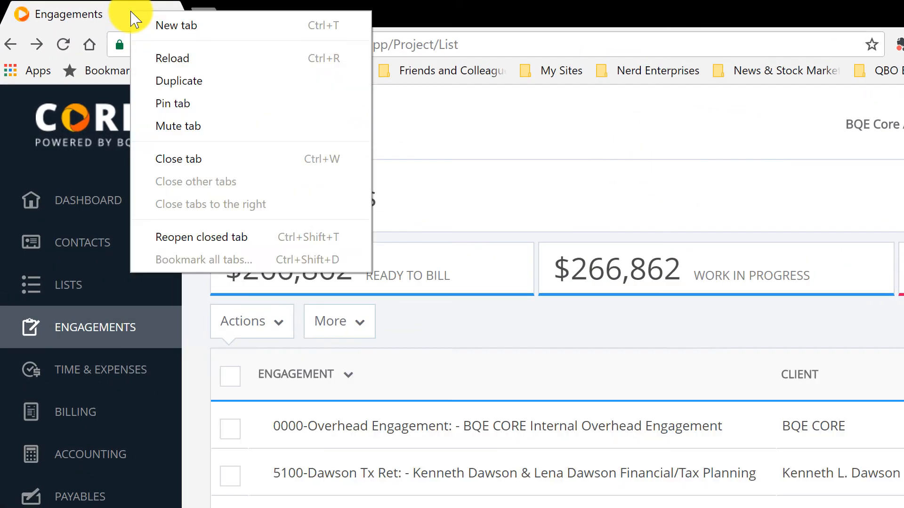
pyautogui.click(162, 80)
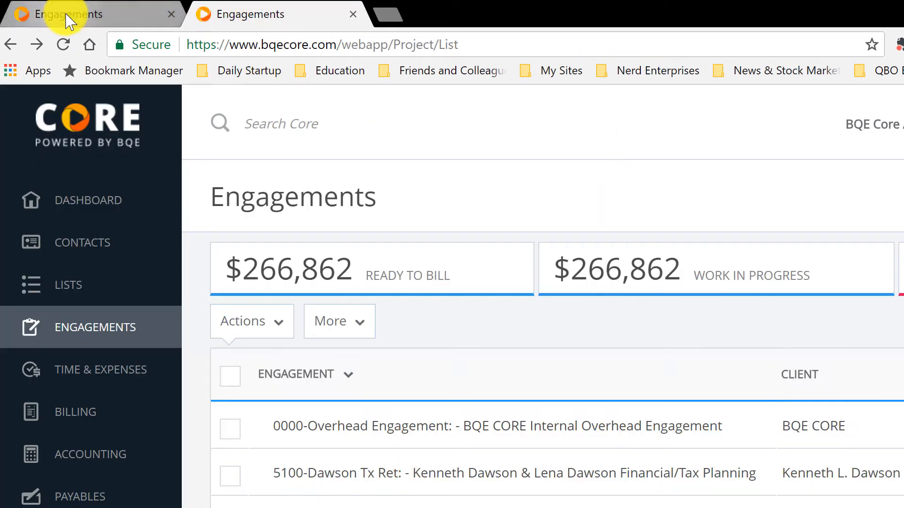
pyautogui.click(66, 15)
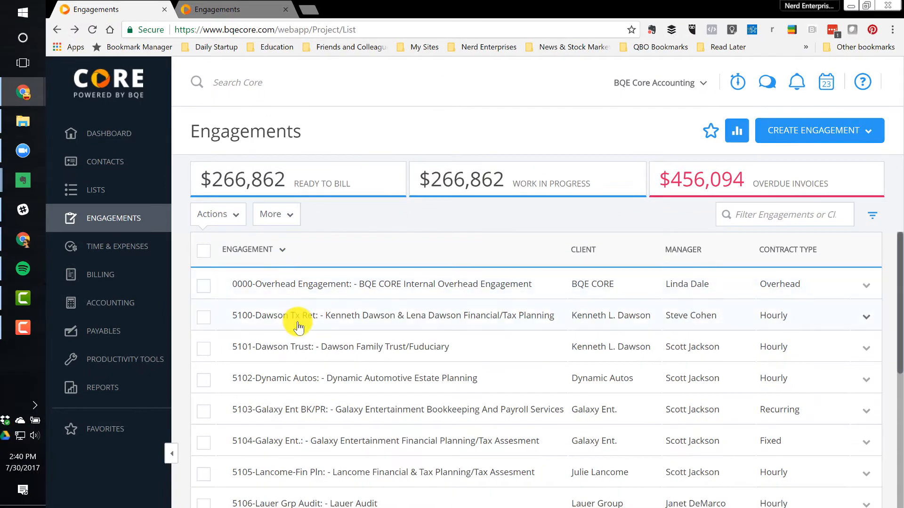
pyautogui.scroll(-5, 299, 316)
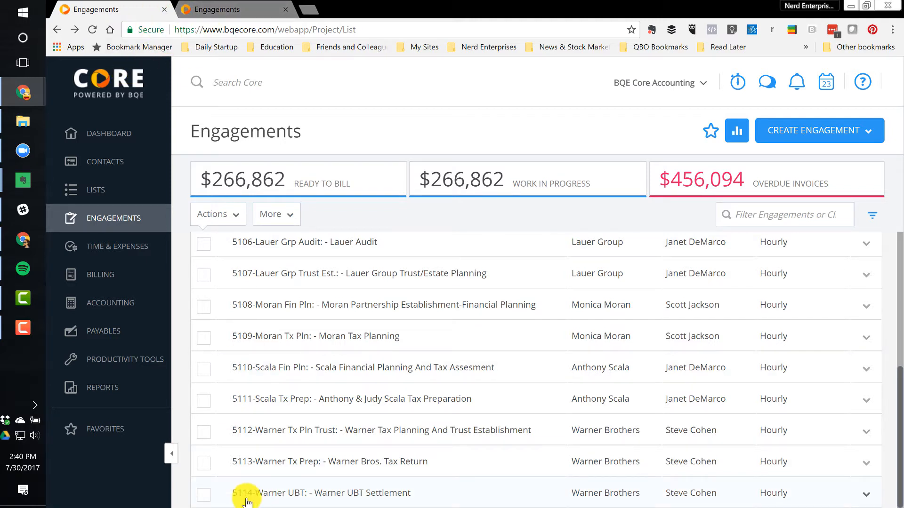
# In the duplicated tab, create an engagement from scratch with ID 5115 and the name 5115 Monthly Bookkeeping
pyautogui.click(239, 14)
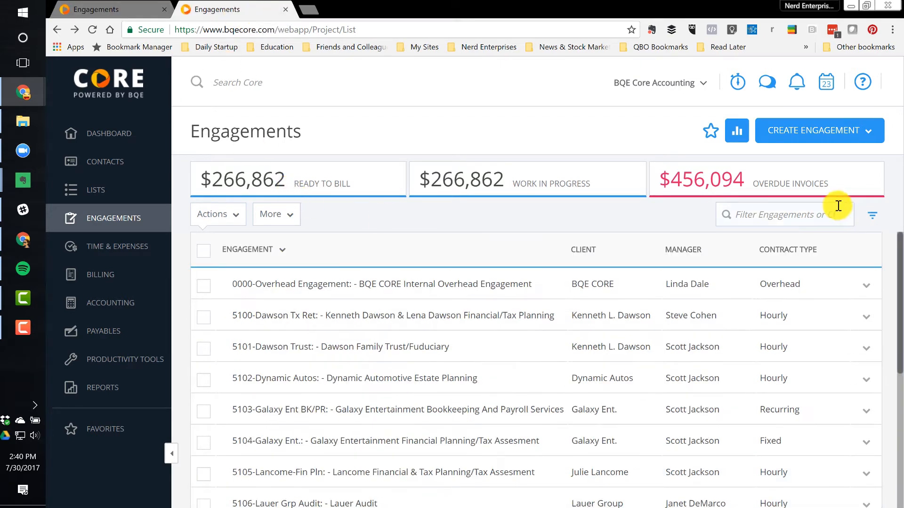
pyautogui.click(814, 131)
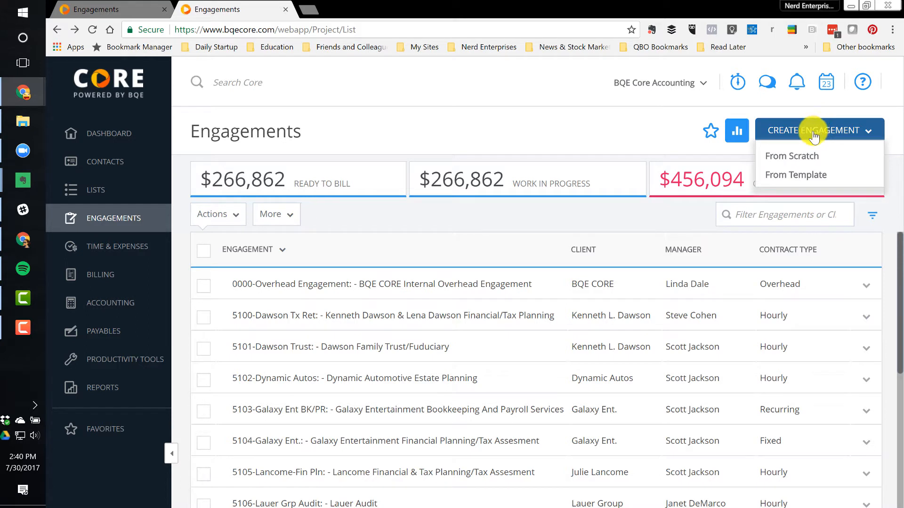
pyautogui.click(792, 160)
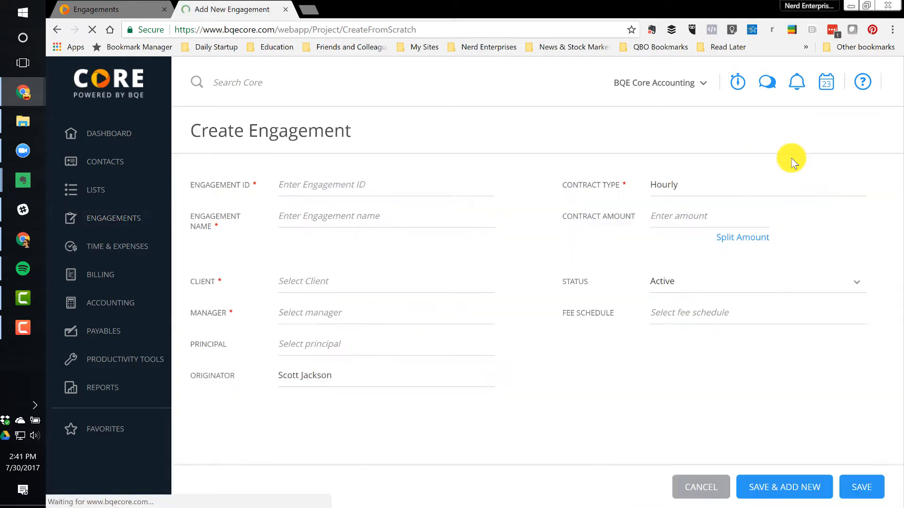
pyautogui.write('5115')
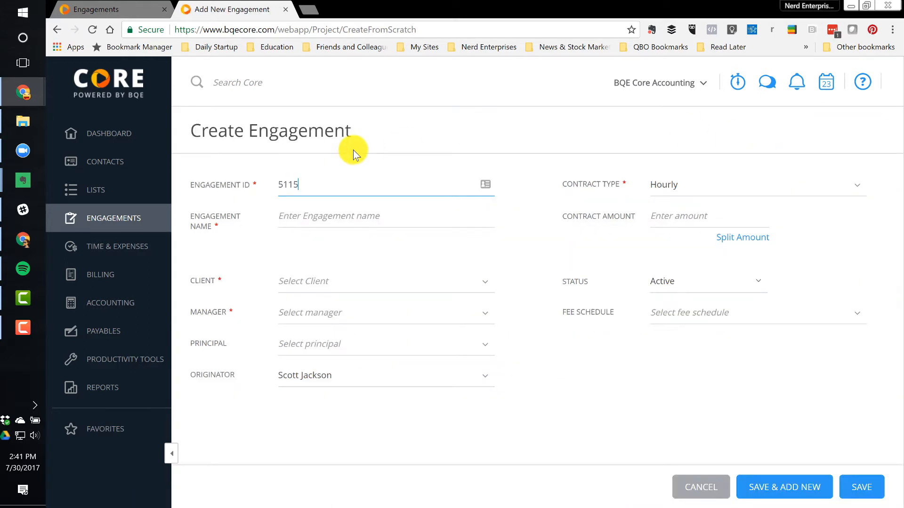
pyautogui.click(294, 217)
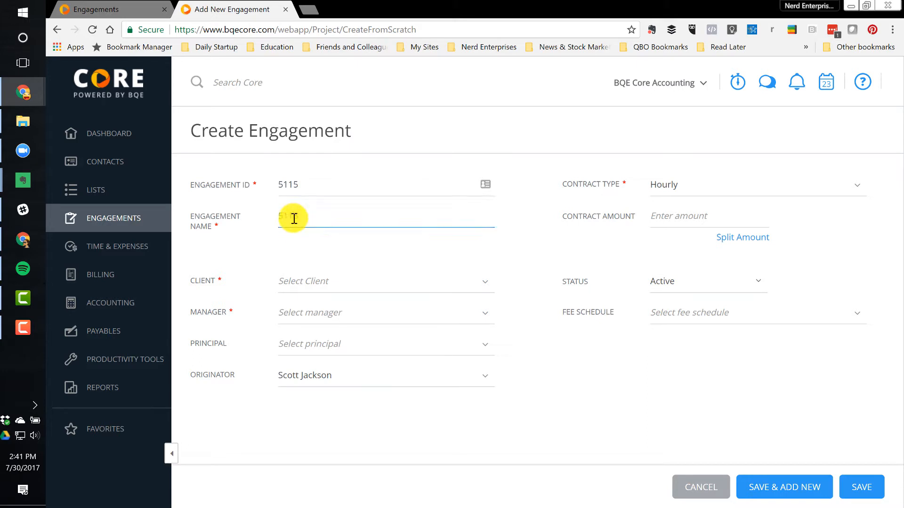
pyautogui.write('5115 Mon')
pyautogui.write('thly Bookkeeping')
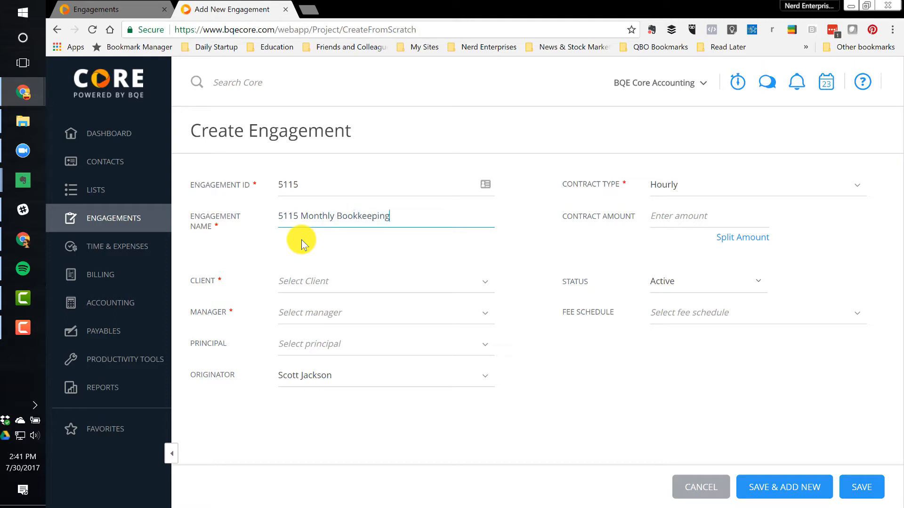
# Set the engagement's client to BQE CORE and look through the other clients on offer
pyautogui.click(310, 281)
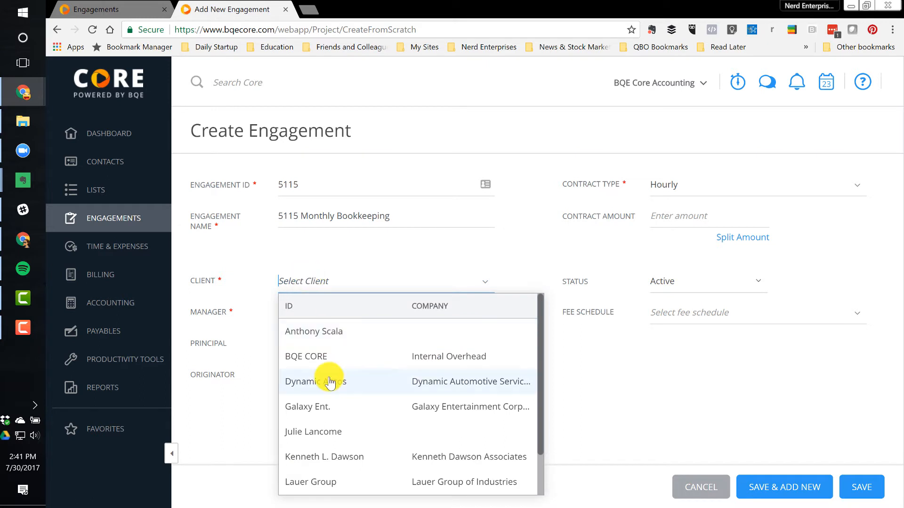
pyautogui.click(308, 358)
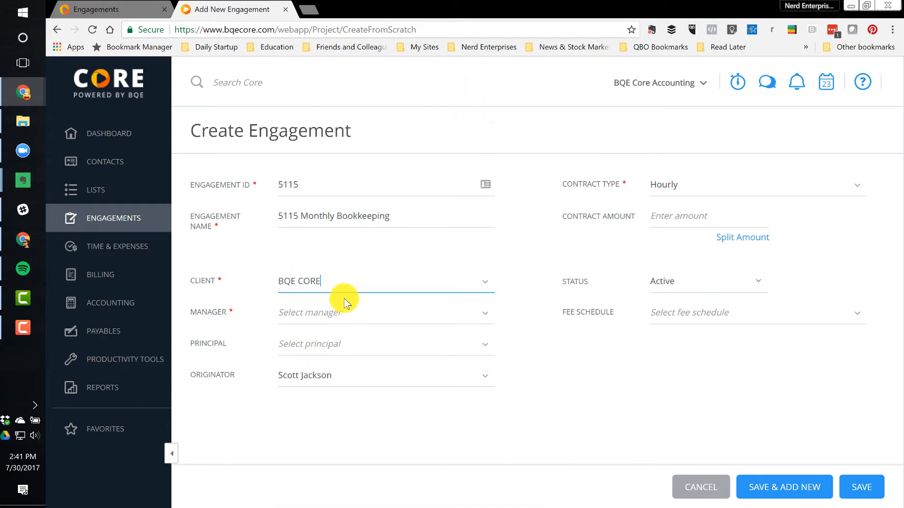
pyautogui.click(484, 282)
pyautogui.scroll(-2, 367, 390)
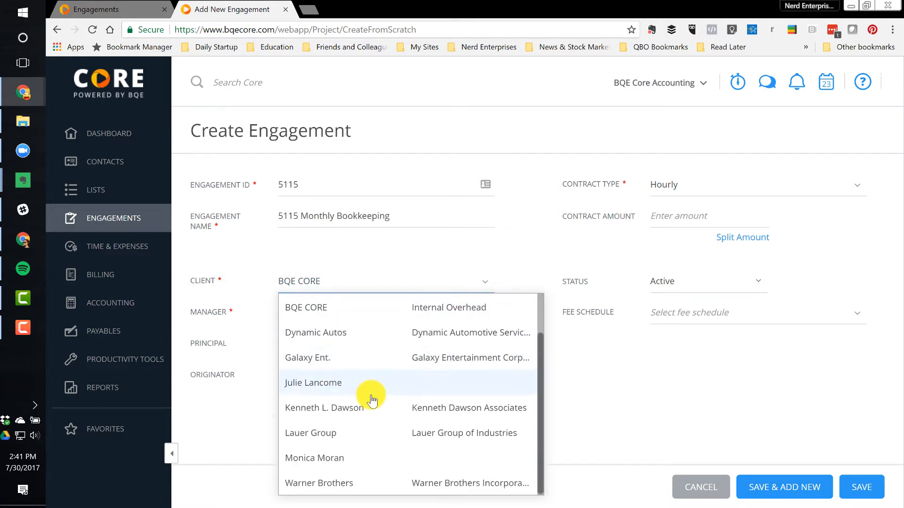
pyautogui.scroll(2, 349, 372)
pyautogui.click(325, 287)
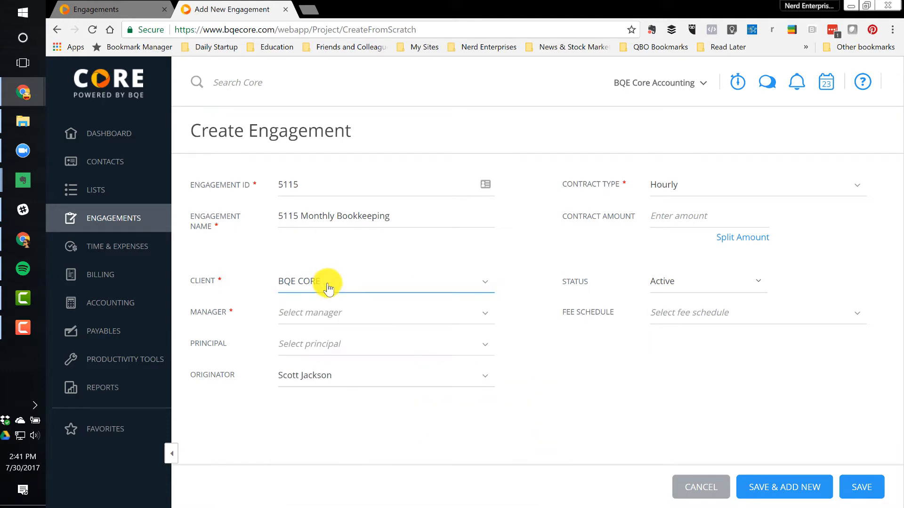
# Return to the original Engagements tab, go to the Clients list and start a new client record
pyautogui.click(103, 10)
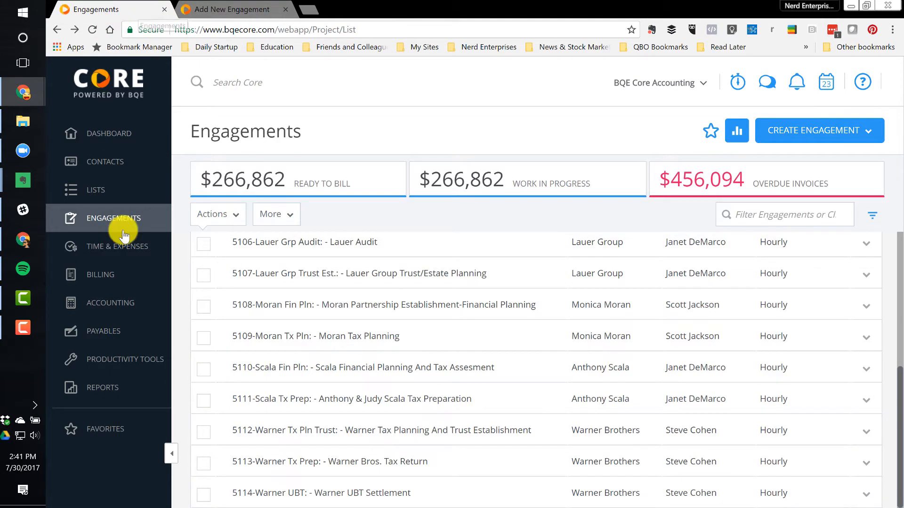
pyautogui.moveTo(101, 161)
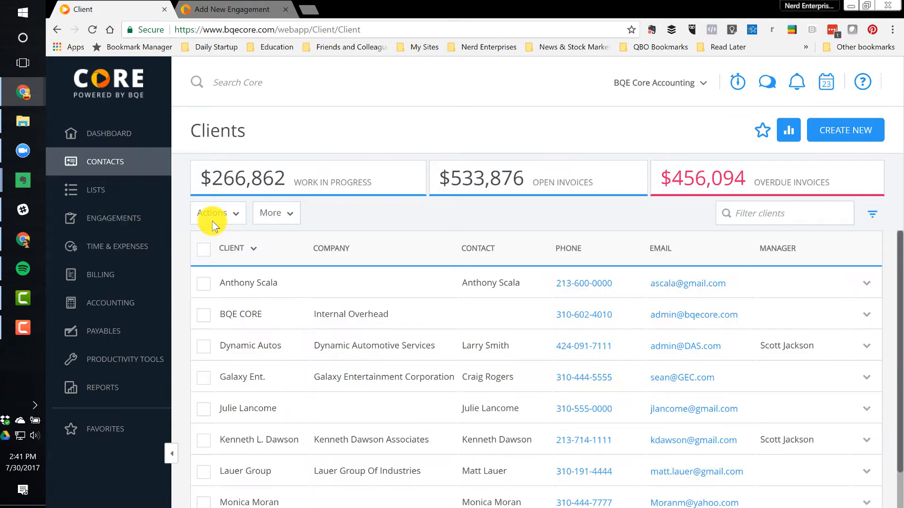
pyautogui.click(855, 131)
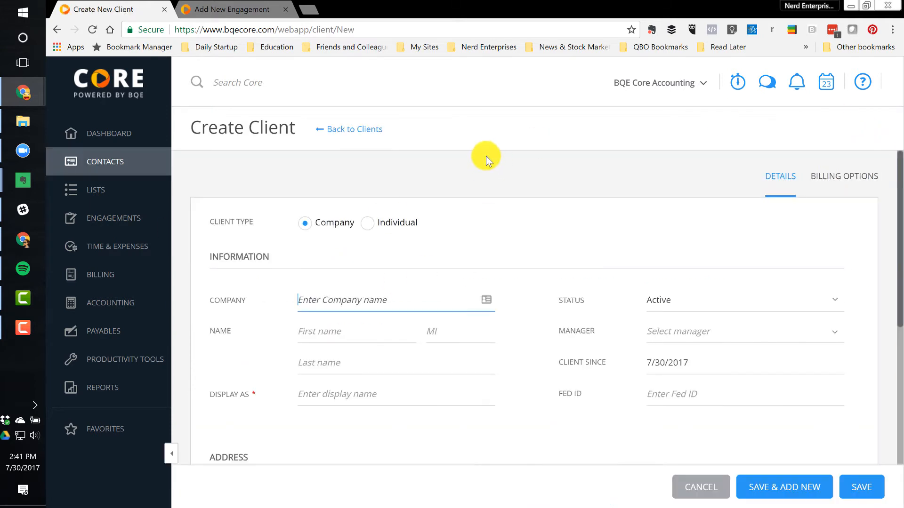
# Enter the client's company name and the contact's first and last name, fill the display name, and save the client
pyautogui.write('Seht')
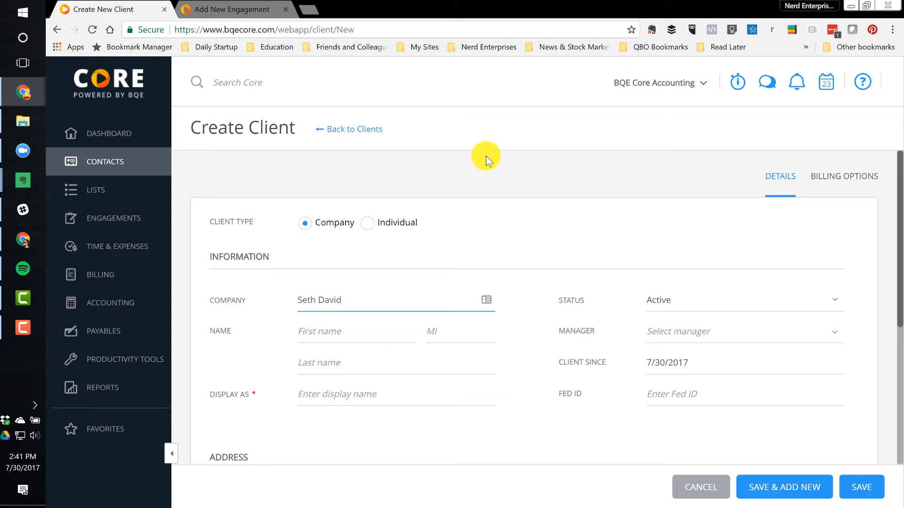
pyautogui.write('David, Inc.')
pyautogui.press('Tab')
pyautogui.press('Tab')
pyautogui.press('Tab')
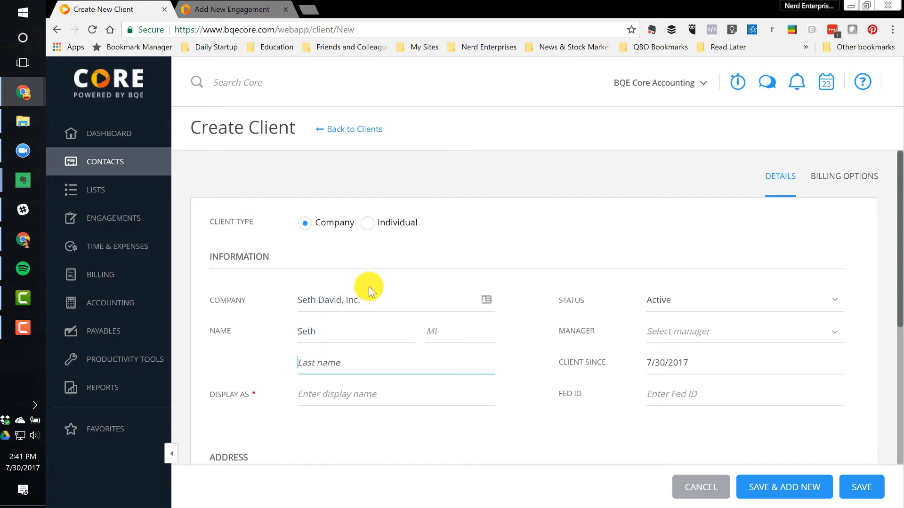
pyautogui.write('DAvid')
pyautogui.press('Tab')
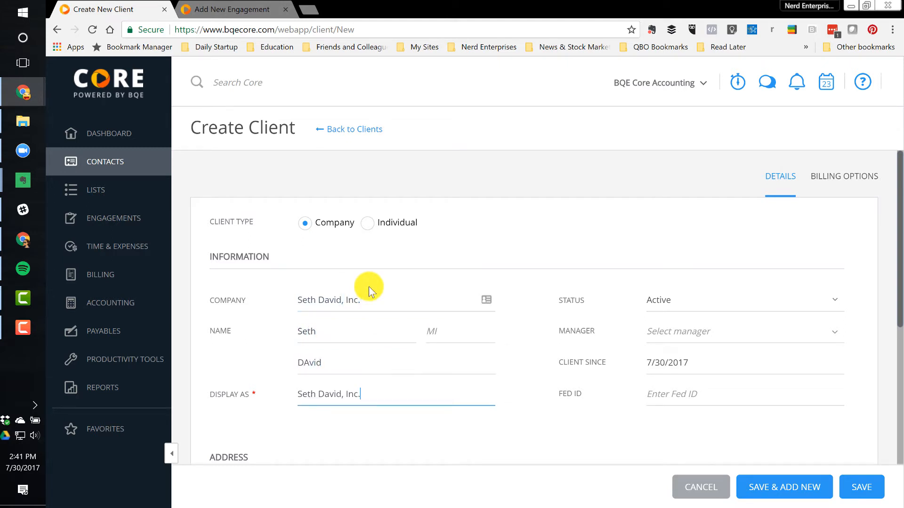
pyautogui.scroll(-3, 540, 385)
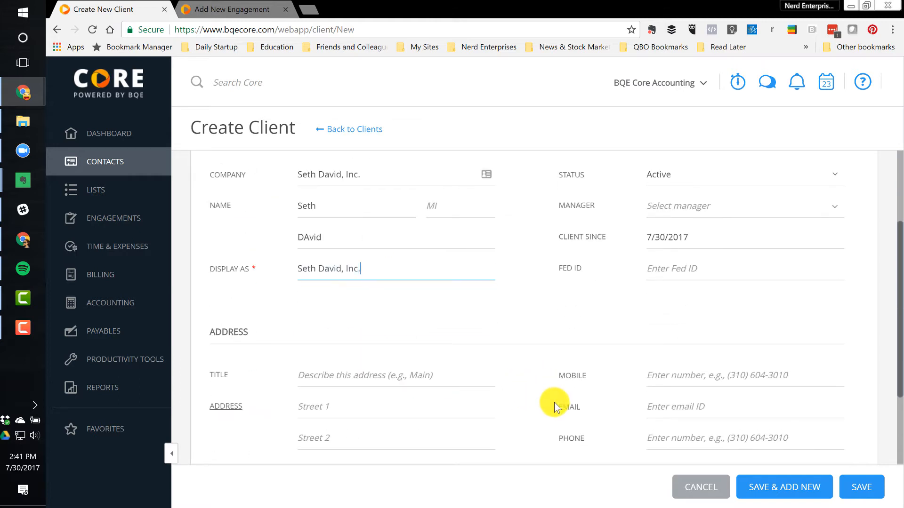
pyautogui.click(866, 488)
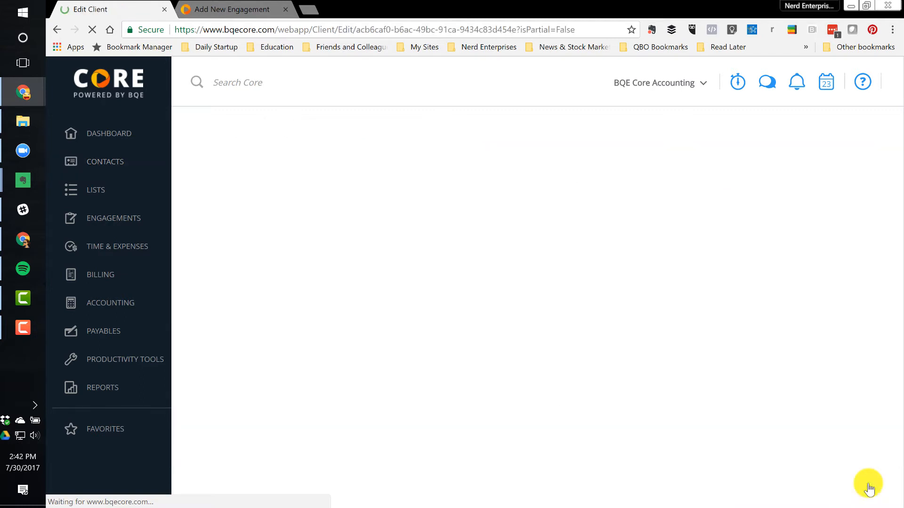
# Go back to the tab with the unsaved engagement and set its client to the newly created company
pyautogui.click(222, 9)
pyautogui.click(336, 287)
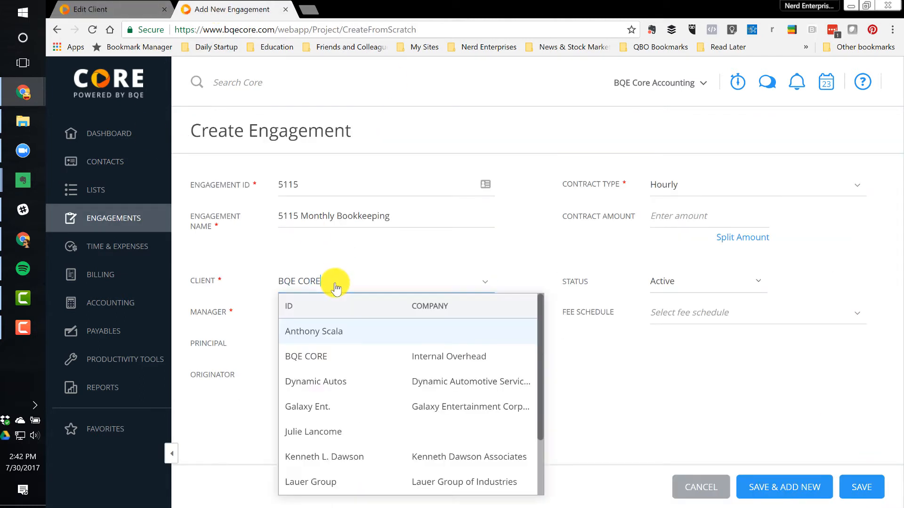
pyautogui.scroll(-3, 349, 356)
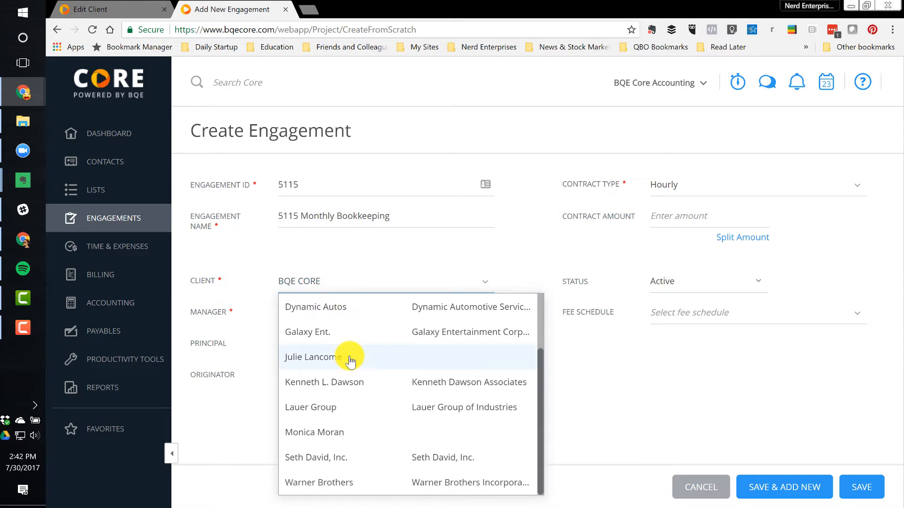
pyautogui.click(314, 459)
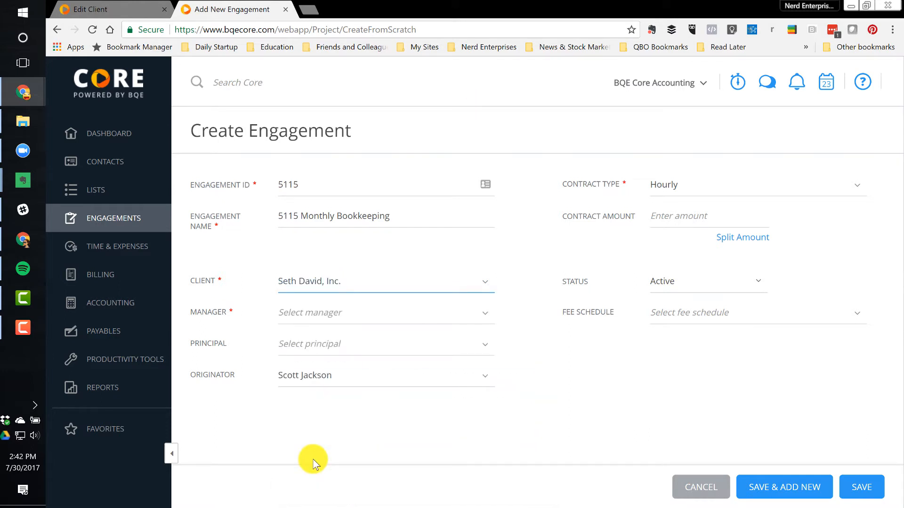
# Assign the signed-in user as the engagement's manager and check the user name in the account details
pyautogui.click(301, 316)
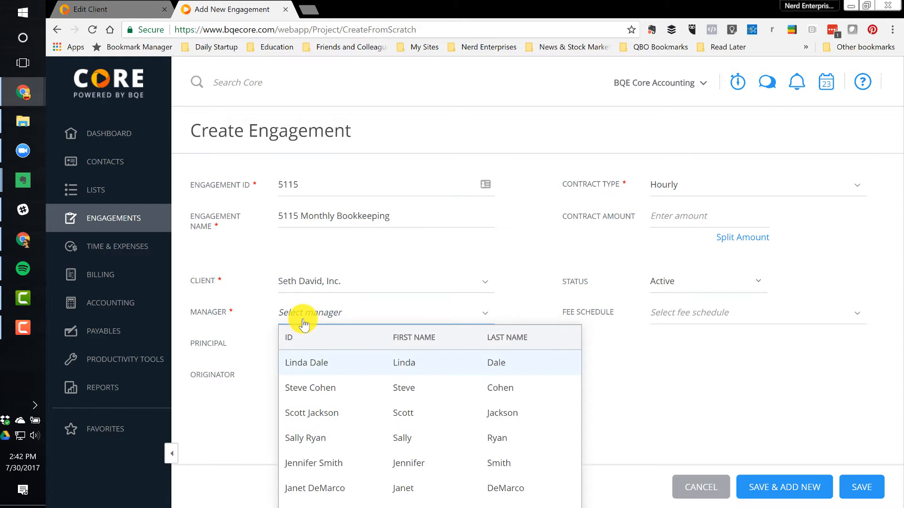
pyautogui.click(352, 418)
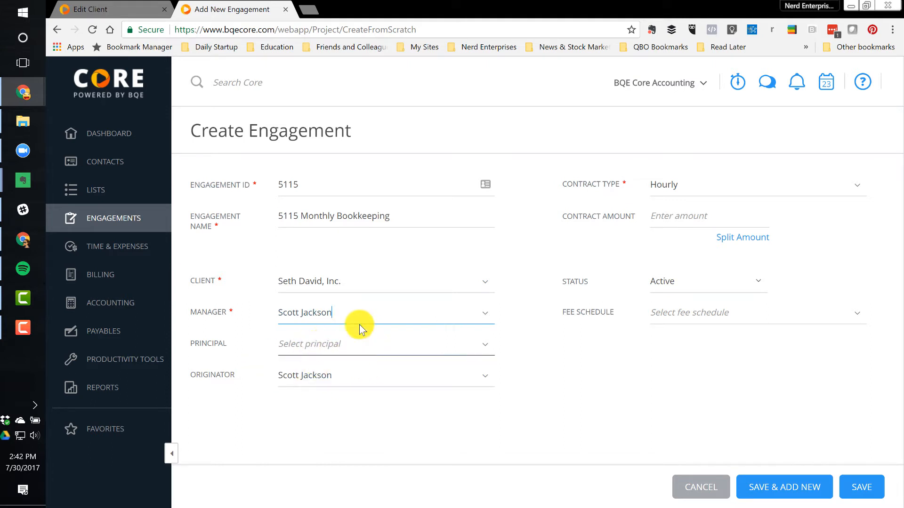
pyautogui.click(693, 86)
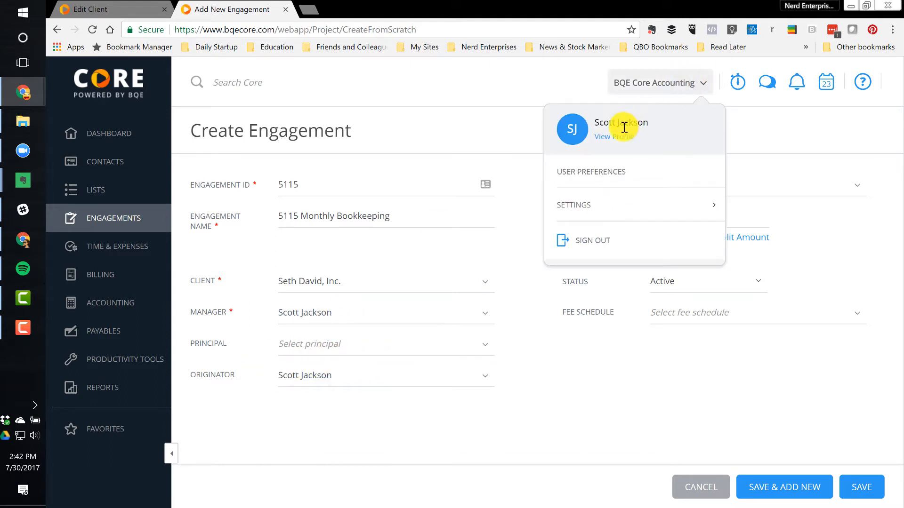
pyautogui.click(304, 455)
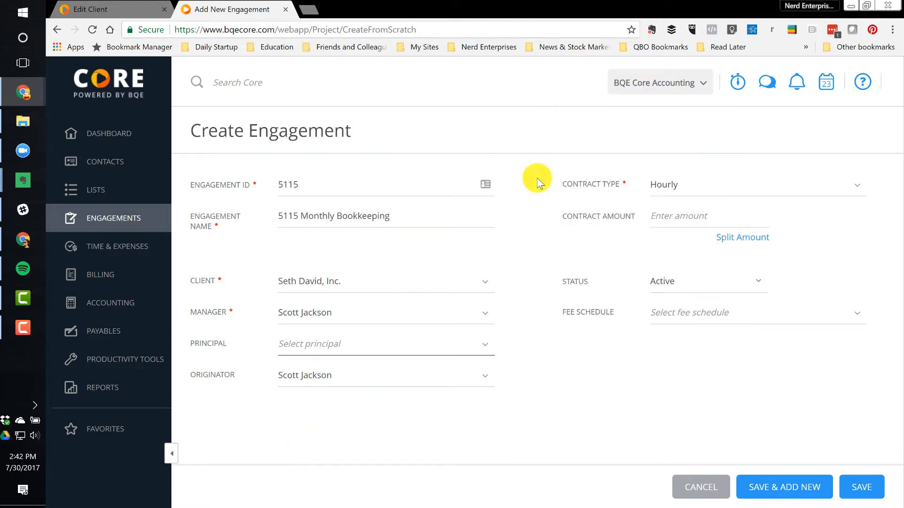
# Set the engagement's contract type to Fixed and its contract amount to $1,000.00
pyautogui.click(694, 184)
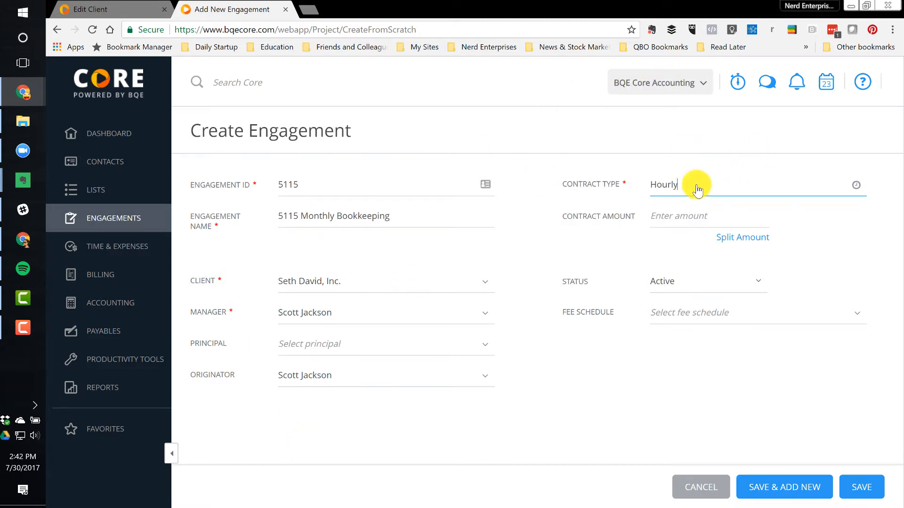
pyautogui.click(668, 234)
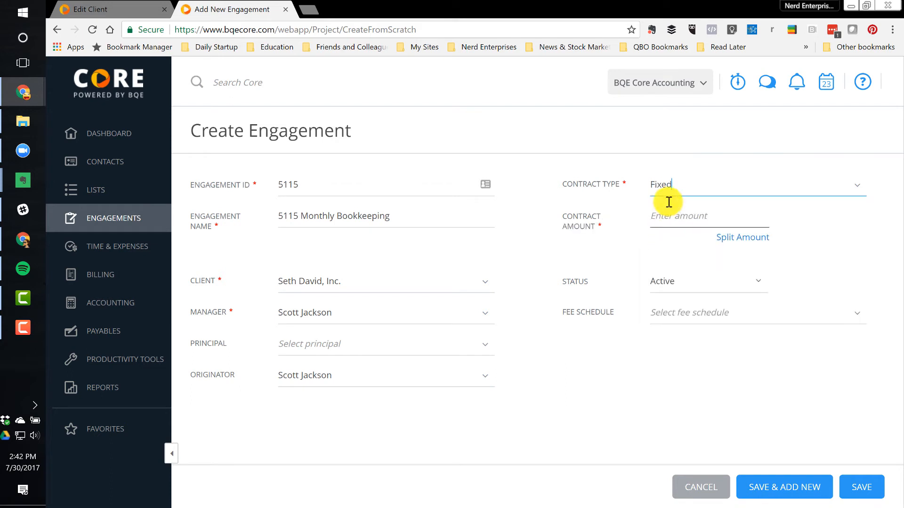
pyautogui.click(672, 216)
pyautogui.write('1000')
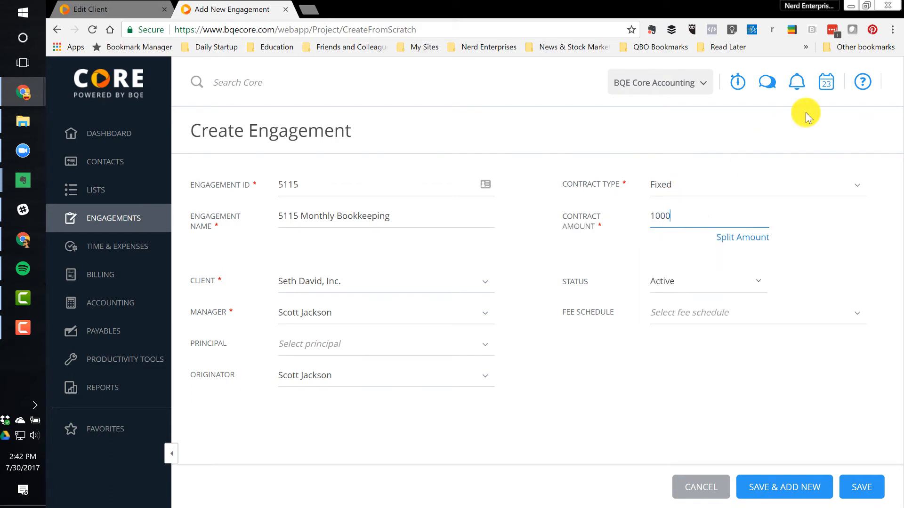
pyautogui.press('Tab')
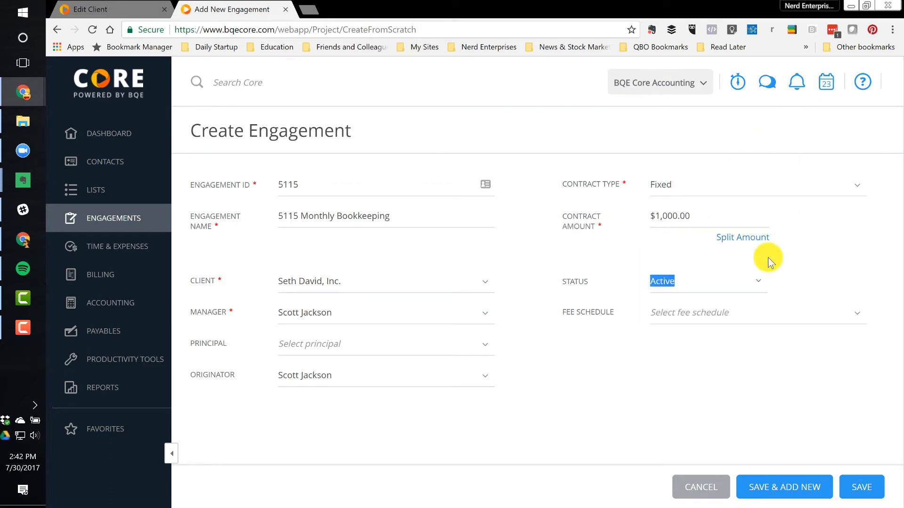
# Check the fee schedule choices without assigning one, and save the new engagement
pyautogui.click(687, 319)
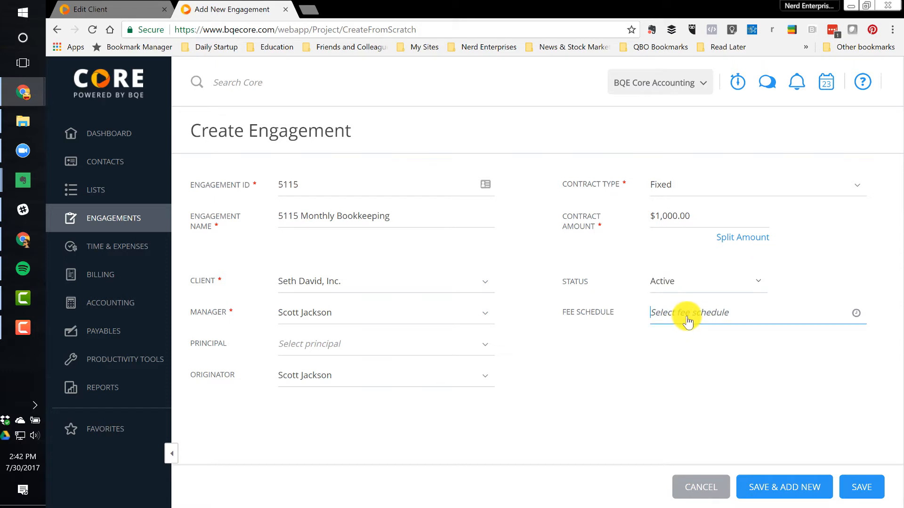
pyautogui.click(592, 341)
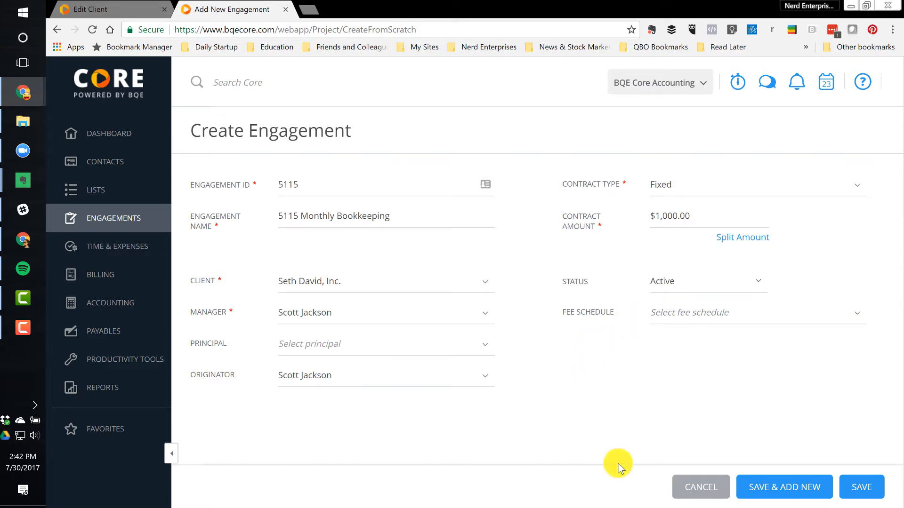
pyautogui.click(863, 488)
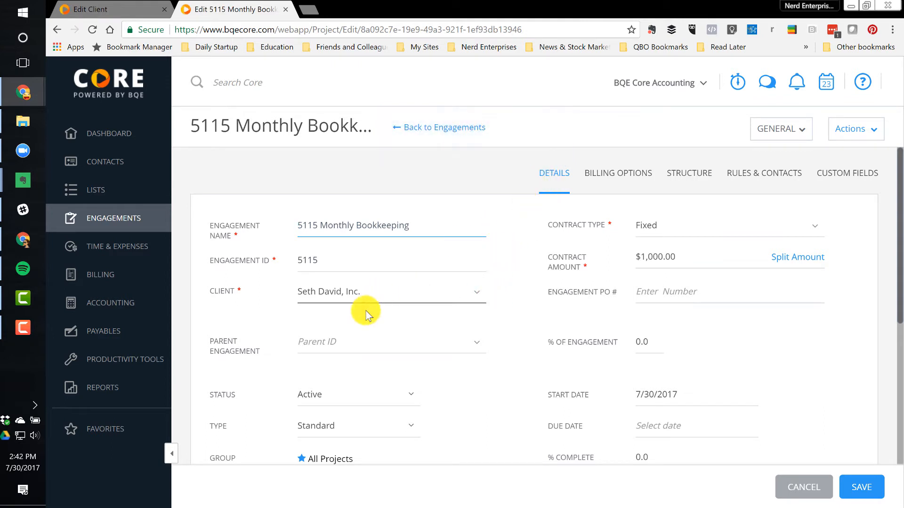
# Review the saved engagement's details, including contract, dates, address, billing contact and manager fields
pyautogui.scroll(-1, 565, 292)
pyautogui.scroll(1, 560, 302)
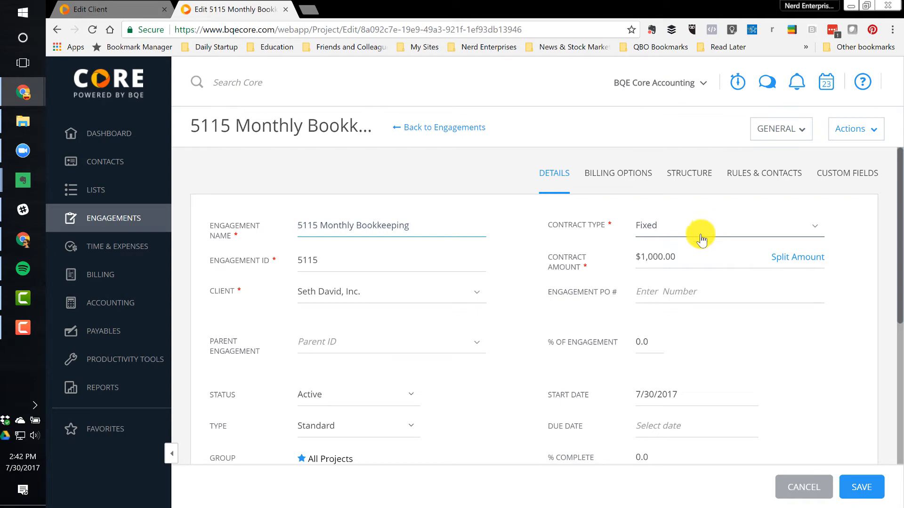
pyautogui.scroll(-1, 483, 311)
pyautogui.scroll(-4, 483, 311)
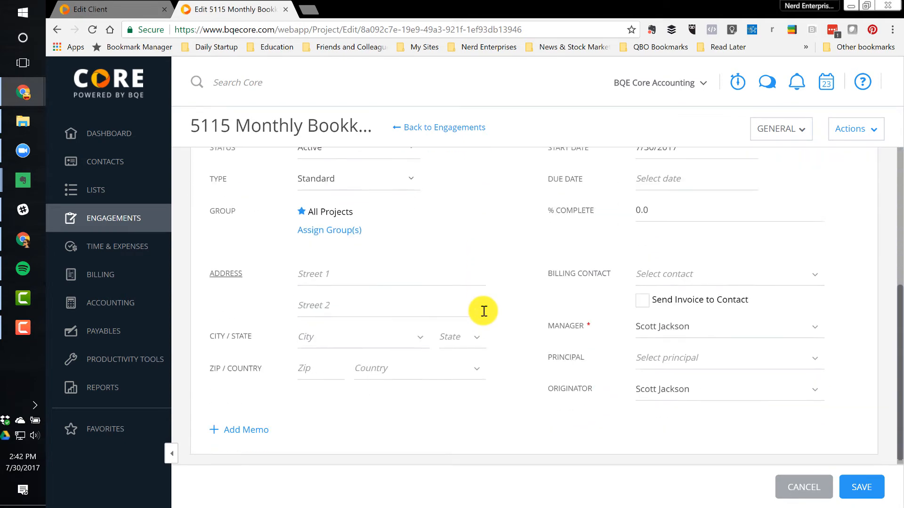
pyautogui.scroll(4, 483, 310)
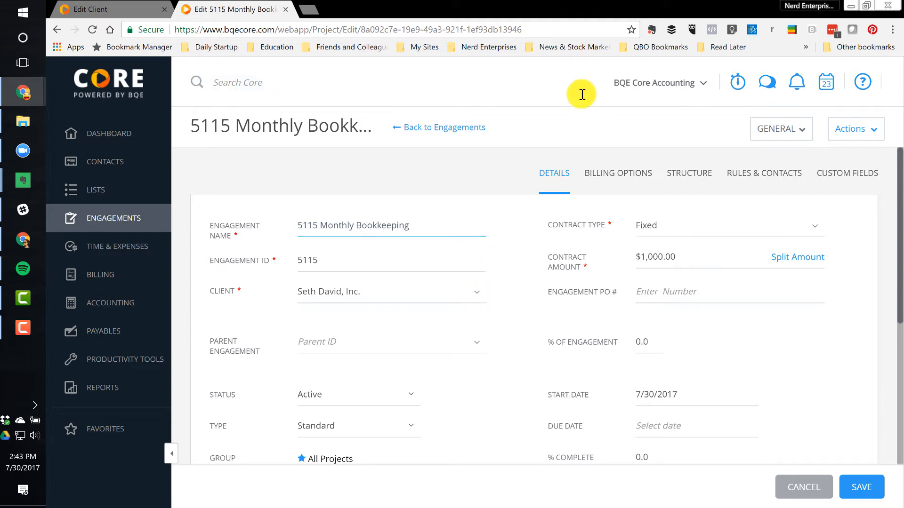
# Examine the engagement's billing options: fee schedules, invoice templates, invoice numbering, automatic billing, taxes, accounts, and terms and currency
pyautogui.click(612, 178)
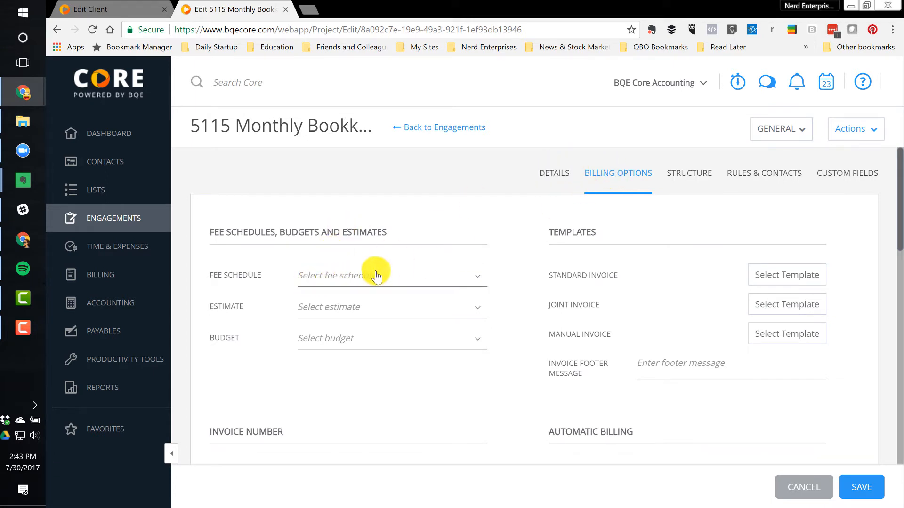
pyautogui.scroll(-2, 357, 308)
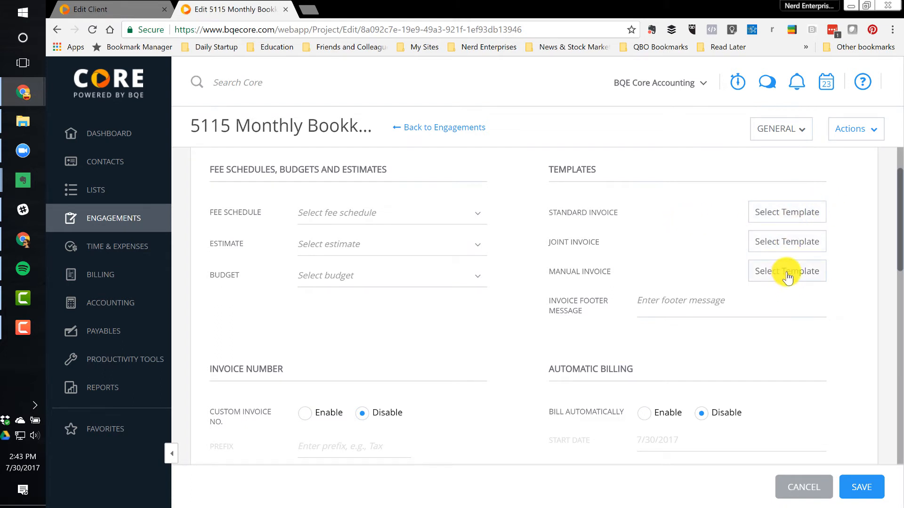
pyautogui.click(673, 294)
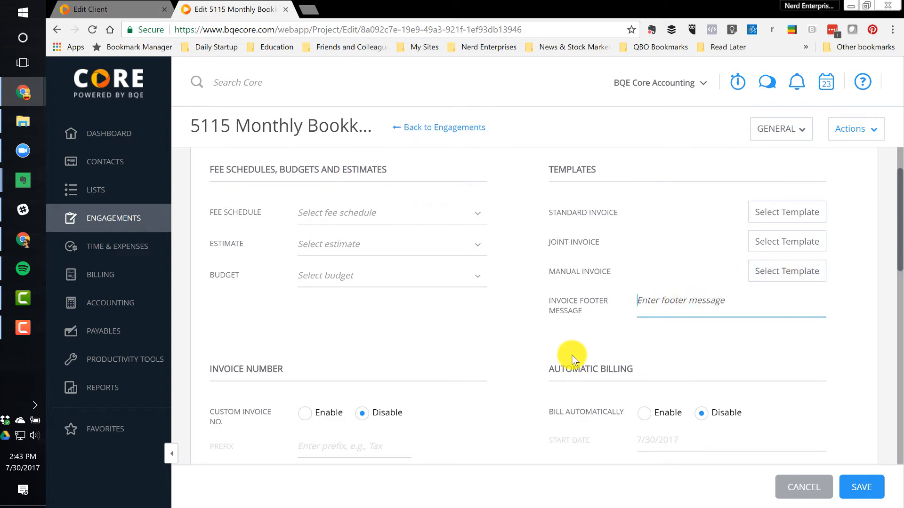
pyautogui.scroll(-4, 517, 339)
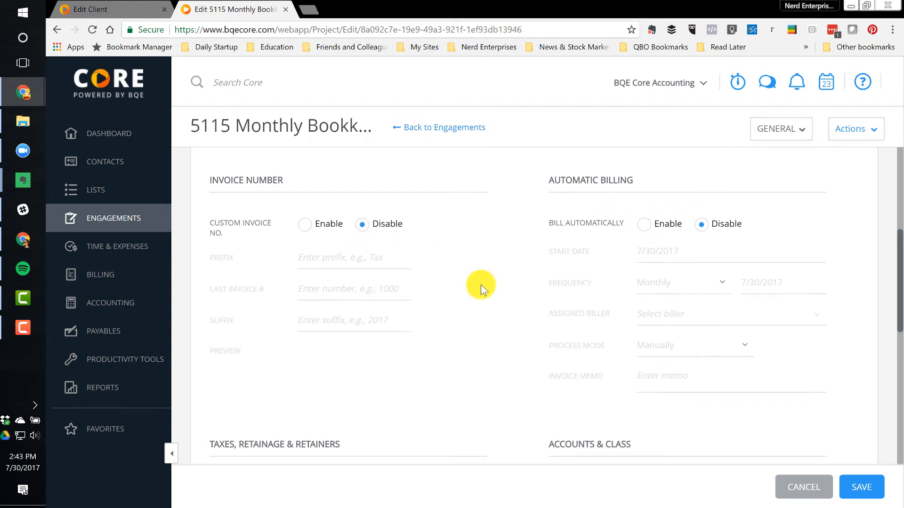
pyautogui.scroll(-4, 481, 287)
pyautogui.scroll(-1, 481, 287)
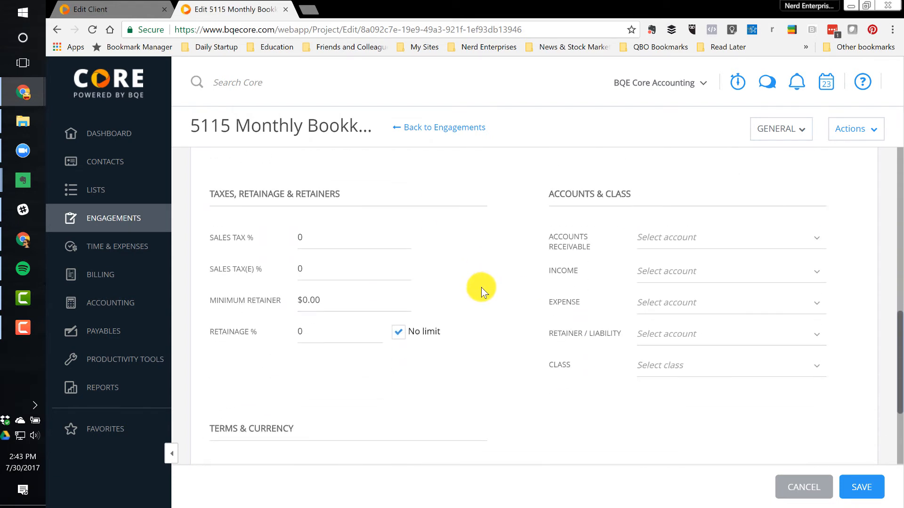
pyautogui.scroll(5, 524, 279)
pyautogui.scroll(-1, 676, 273)
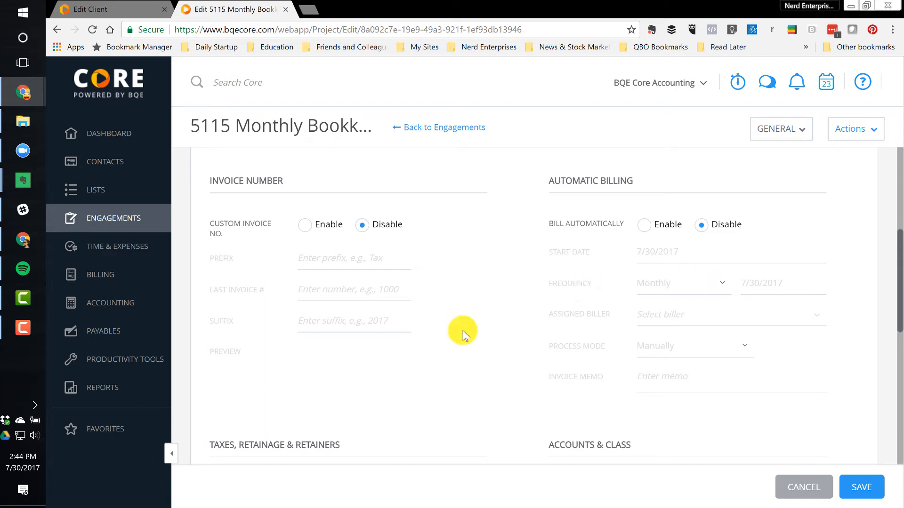
pyautogui.scroll(-5, 479, 328)
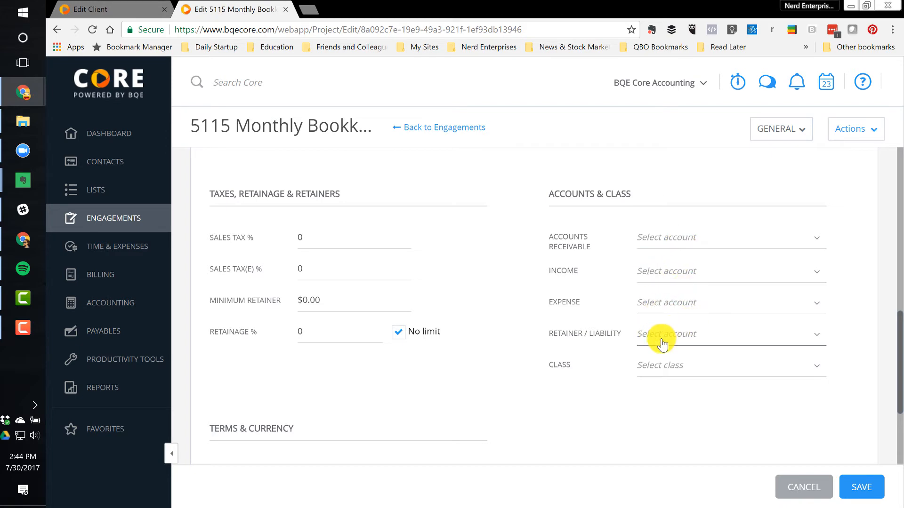
pyautogui.scroll(-3, 513, 326)
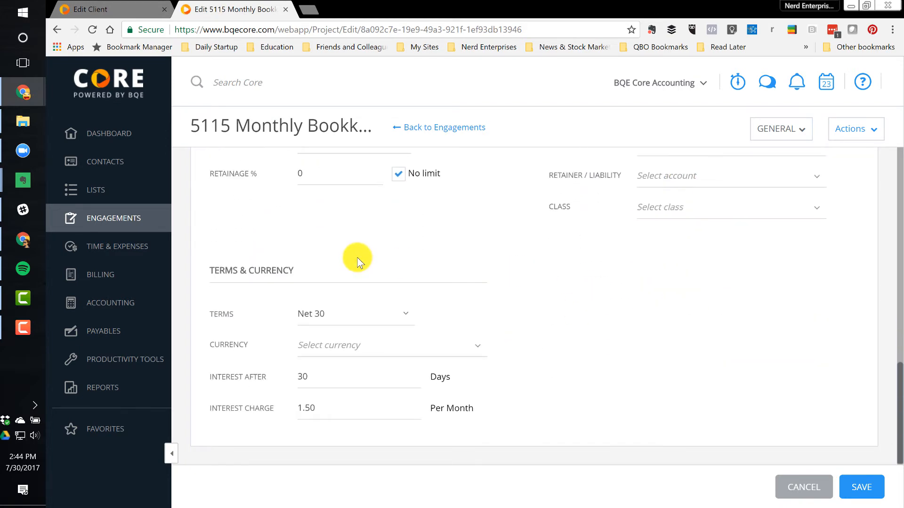
pyautogui.scroll(8, 623, 313)
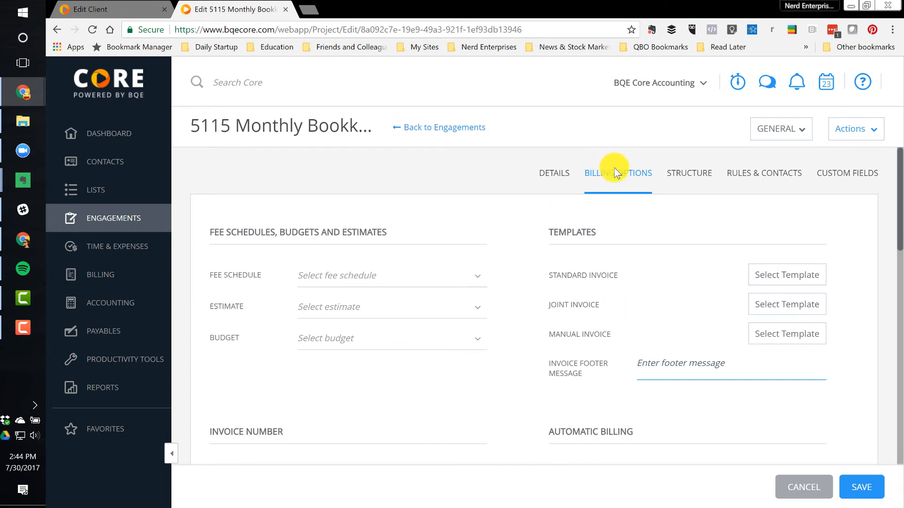
# Look over the engagement's phase structure and the rules available to add, without adding any
pyautogui.click(701, 177)
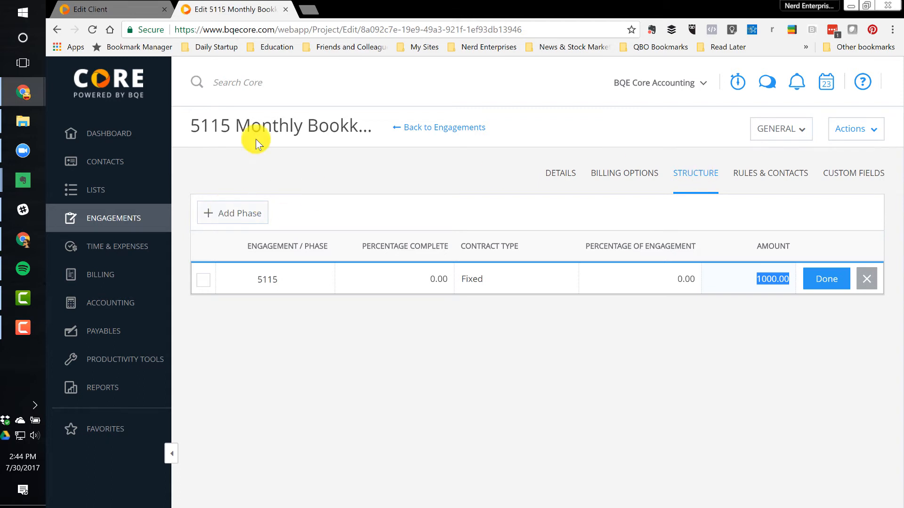
pyautogui.click(767, 173)
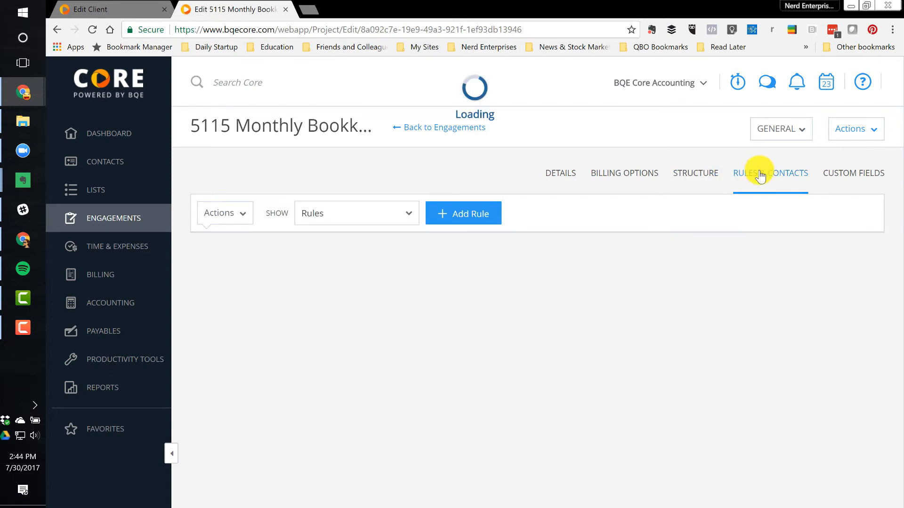
pyautogui.click(482, 212)
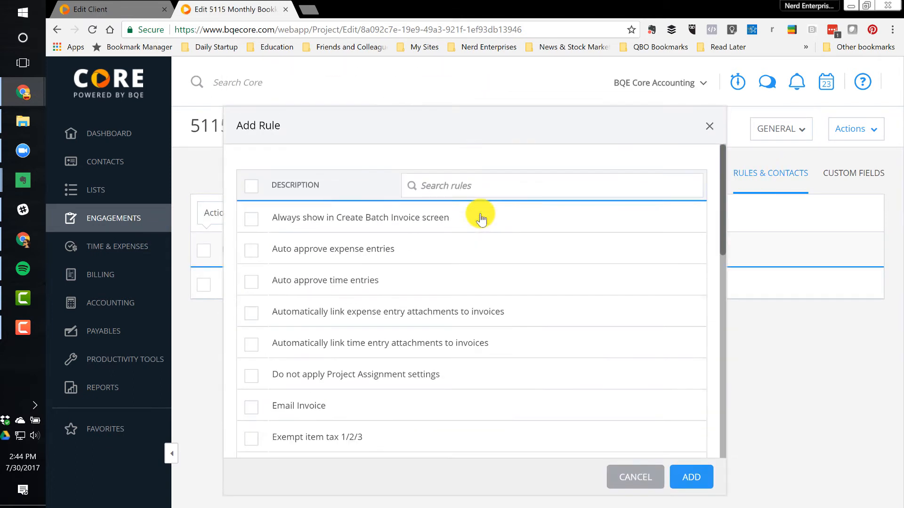
pyautogui.scroll(-8, 378, 313)
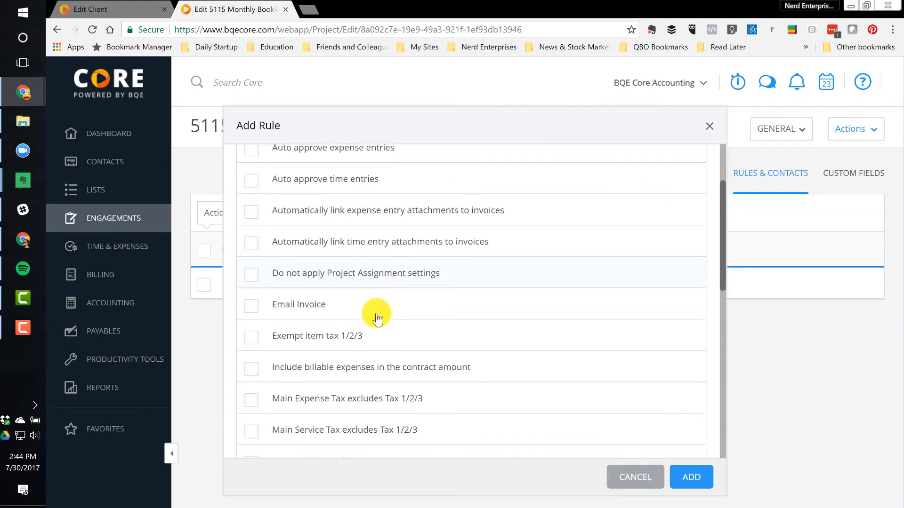
pyautogui.scroll(1, 375, 313)
pyautogui.scroll(-6, 372, 313)
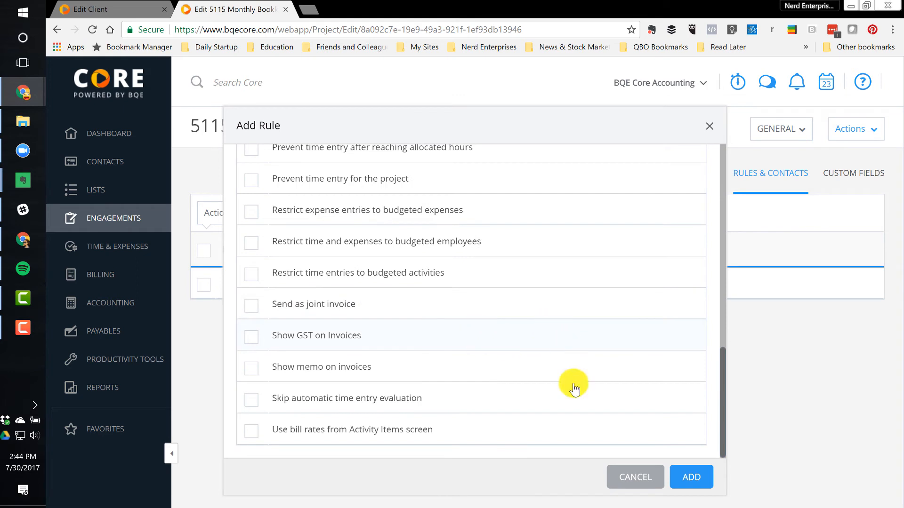
pyautogui.click(630, 480)
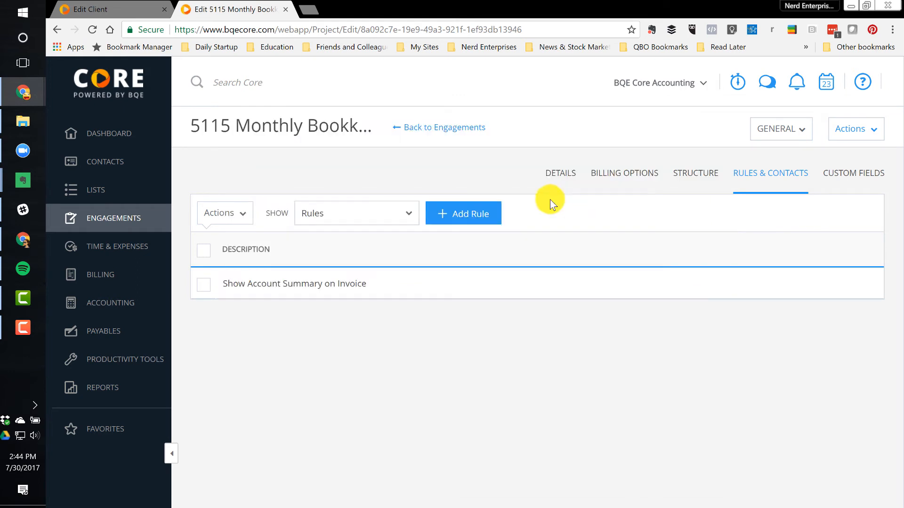
# Switch from the engagement's rules to its contacts and add the second contact offered in the selection list
pyautogui.click(404, 215)
pyautogui.click(321, 264)
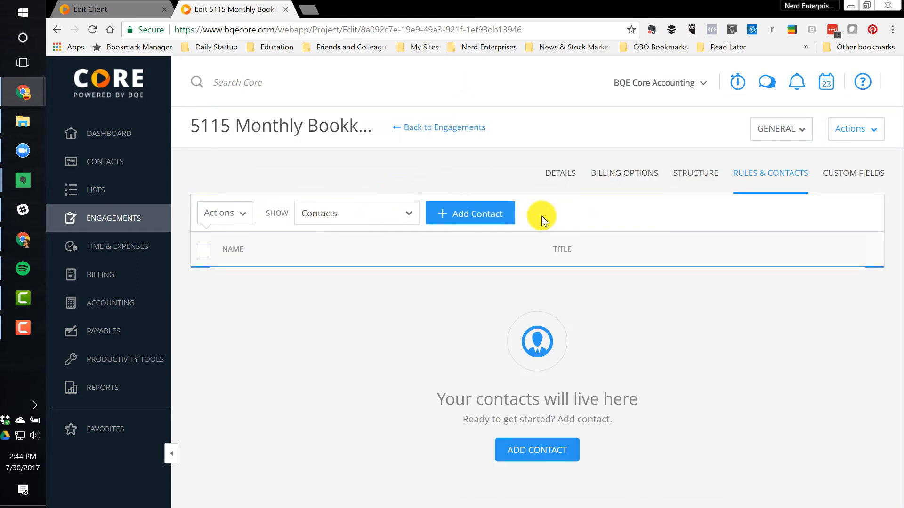
pyautogui.click(470, 217)
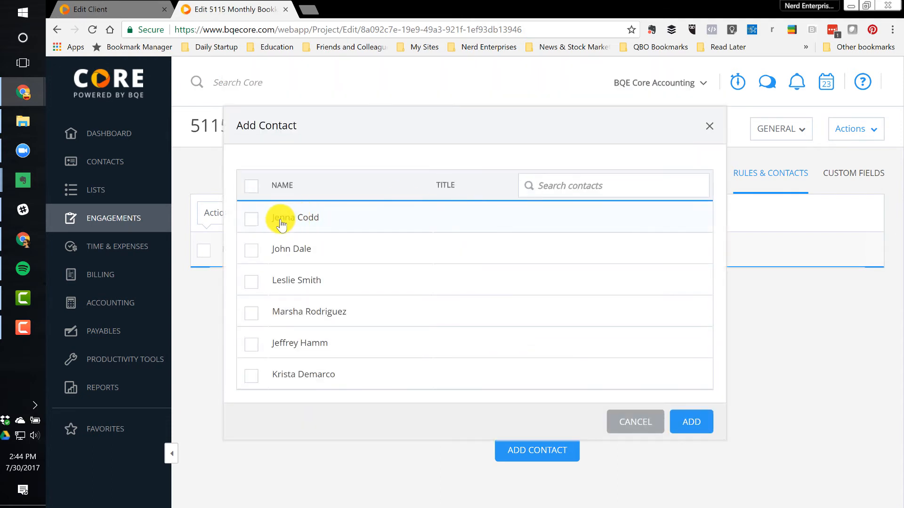
pyautogui.click(250, 249)
pyautogui.click(690, 423)
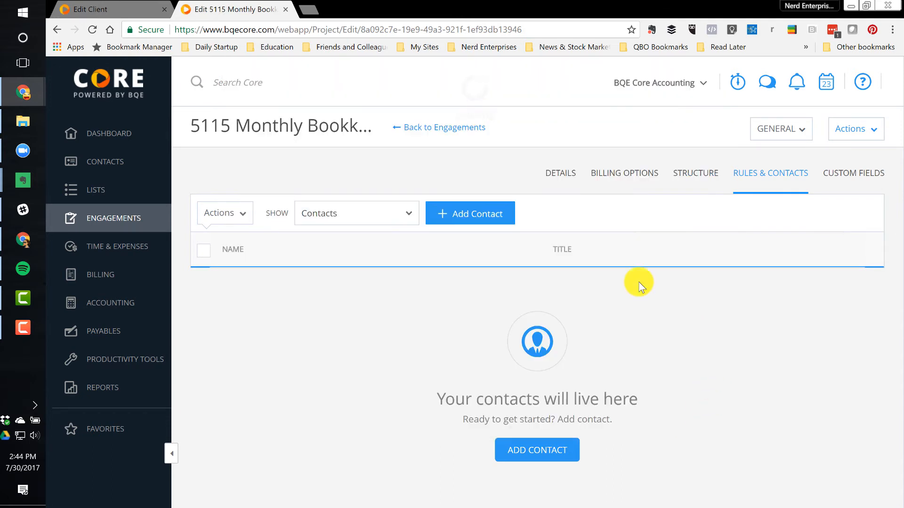
# Select the added contact and check which actions are available for it, without applying one
pyautogui.click(203, 284)
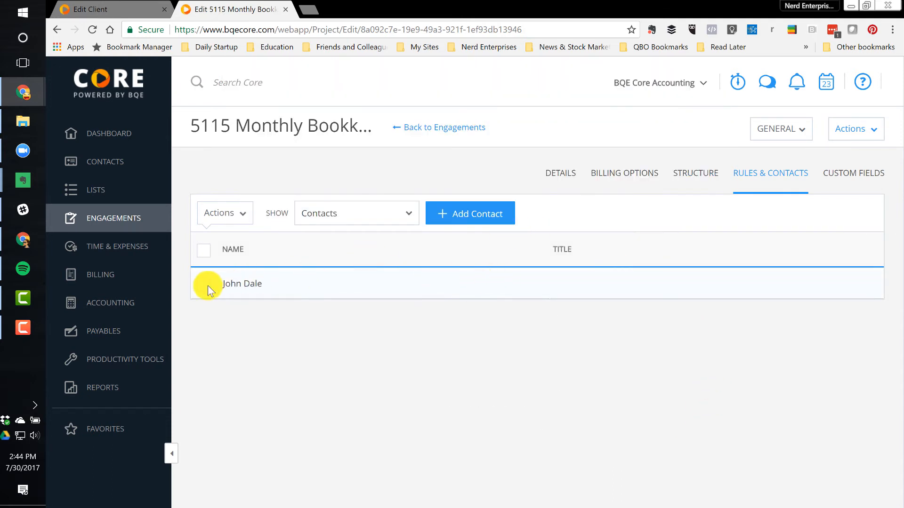
pyautogui.click(234, 214)
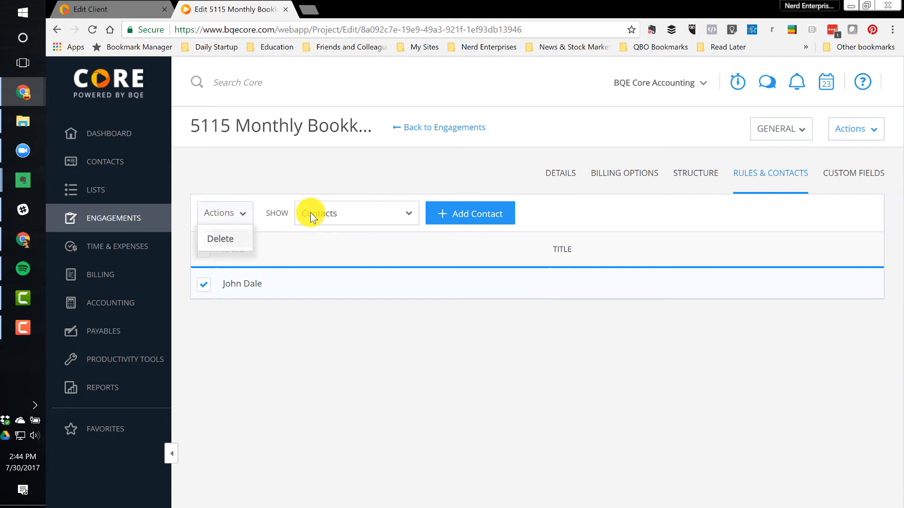
pyautogui.click(318, 315)
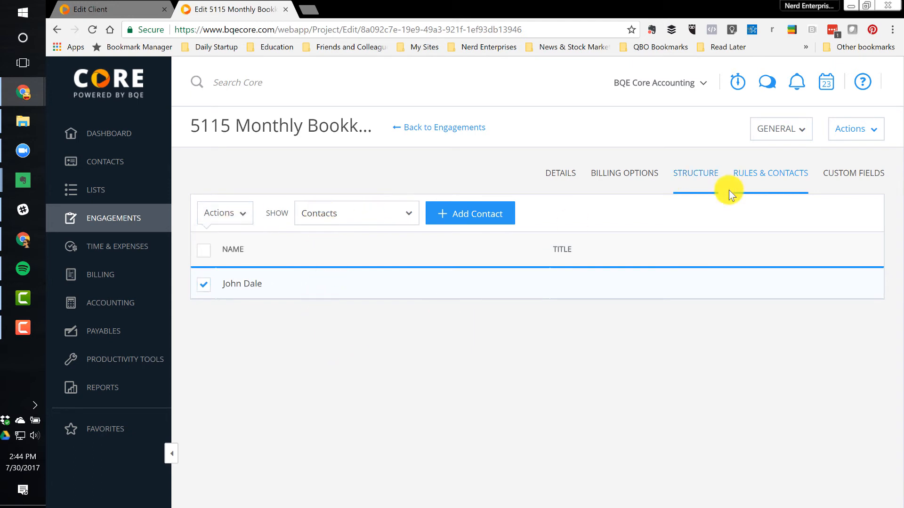
# View the engagement's custom fields and the field types that can be added, without adding one
pyautogui.click(842, 179)
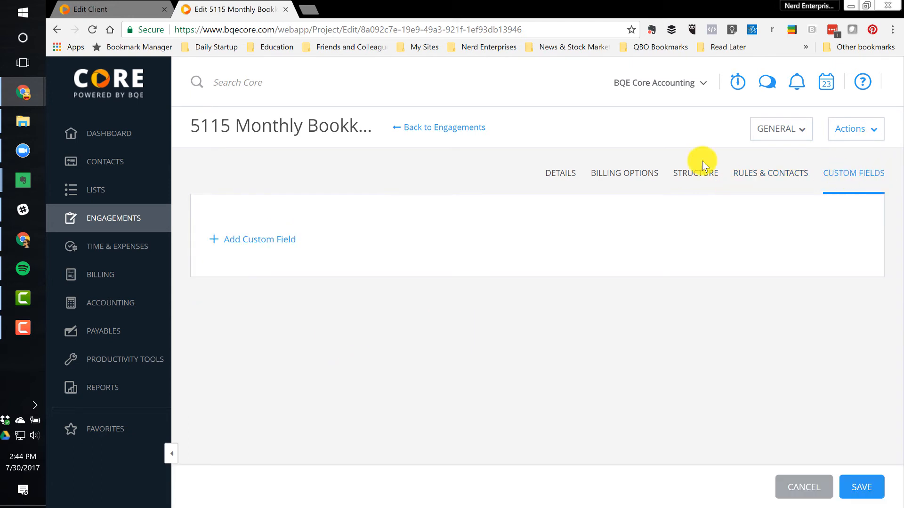
pyautogui.click(248, 243)
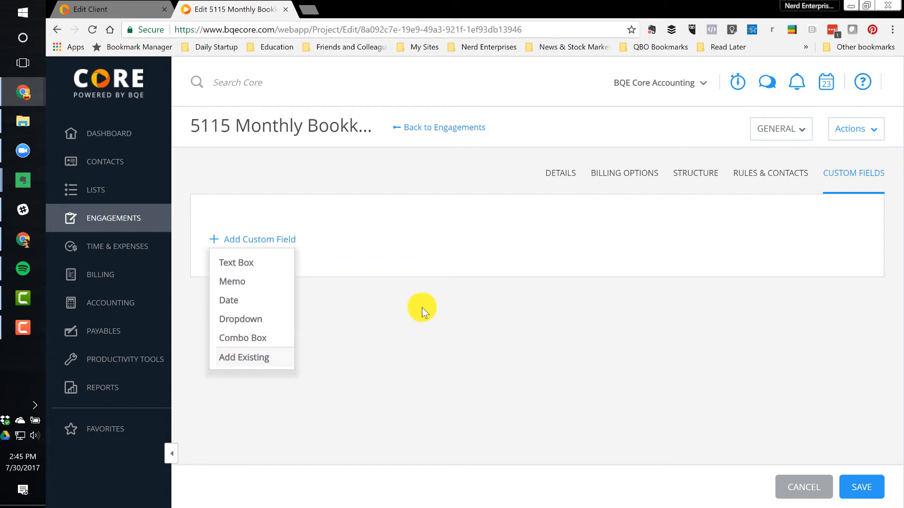
pyautogui.click(375, 235)
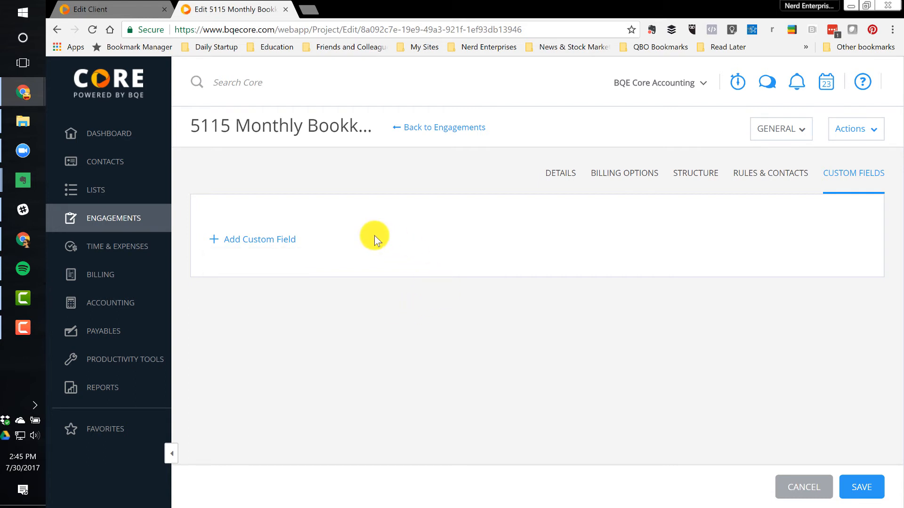
# View the engagement's performance and billing schedule, and start a blank billing schedule entry without filling it in
pyautogui.click(795, 128)
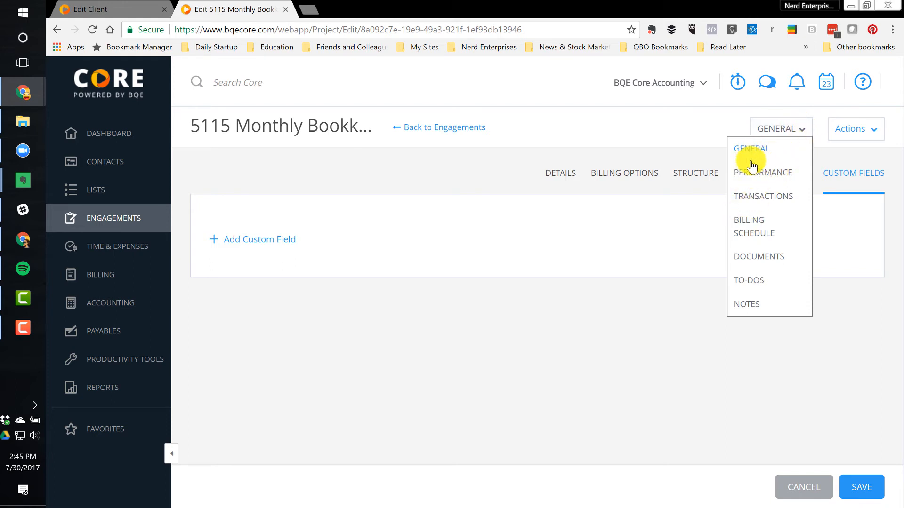
pyautogui.click(772, 180)
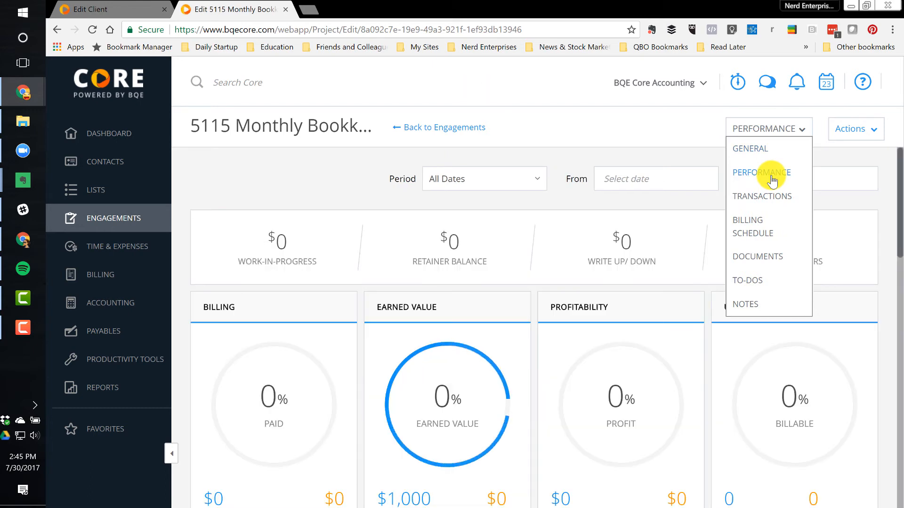
pyautogui.click(751, 220)
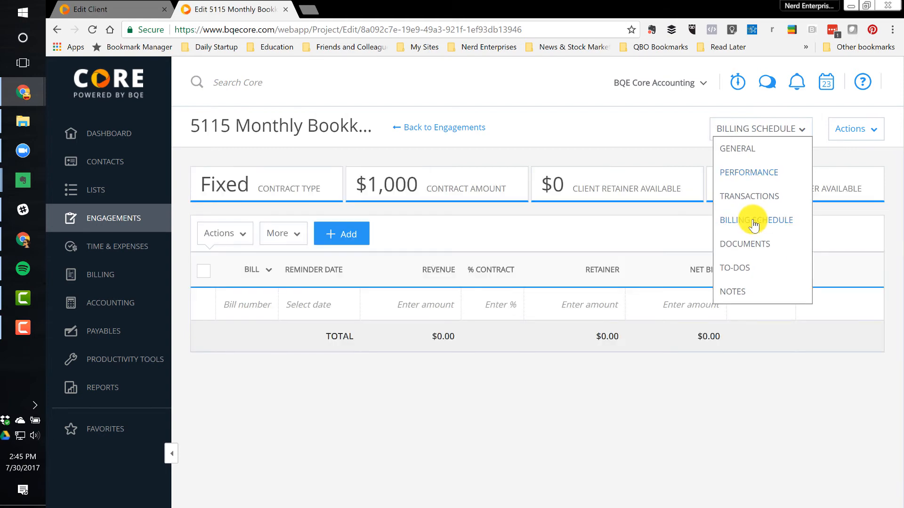
pyautogui.click(348, 235)
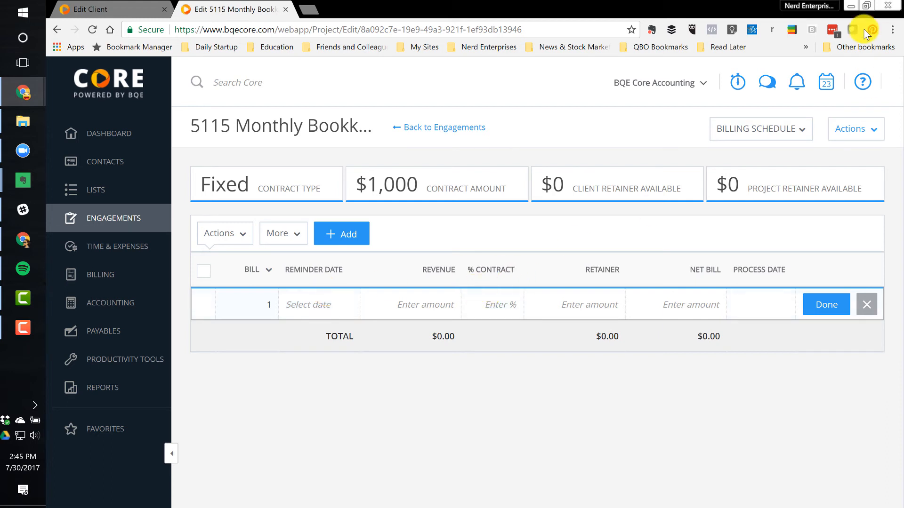
# View the engagement's documents and its notes, without adding a document or a note
pyautogui.click(801, 132)
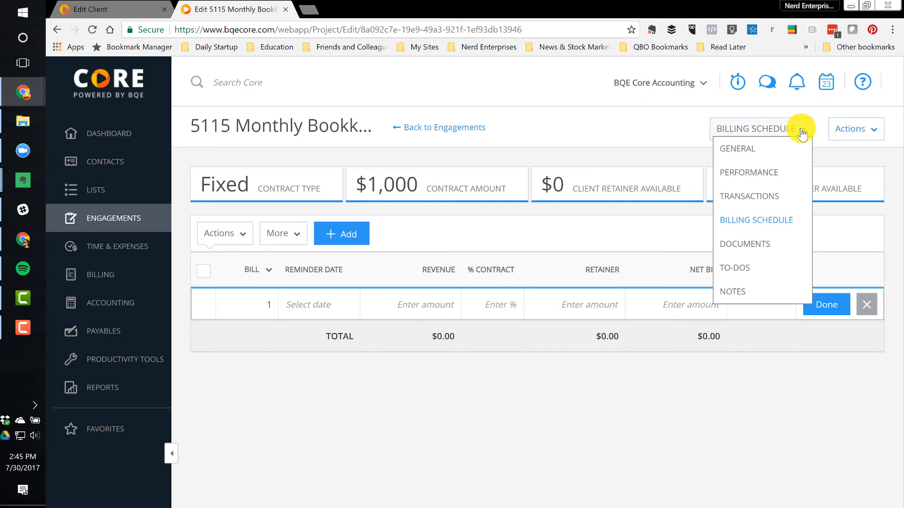
pyautogui.click(746, 246)
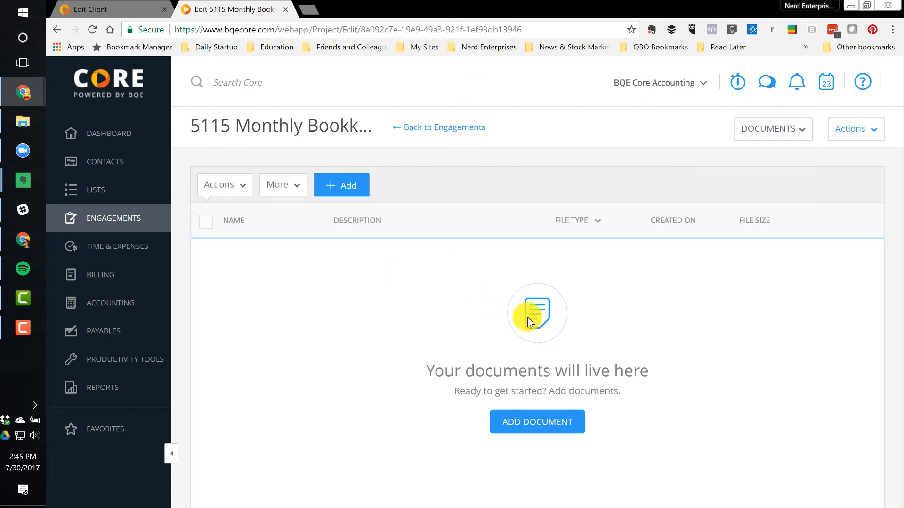
pyautogui.click(790, 129)
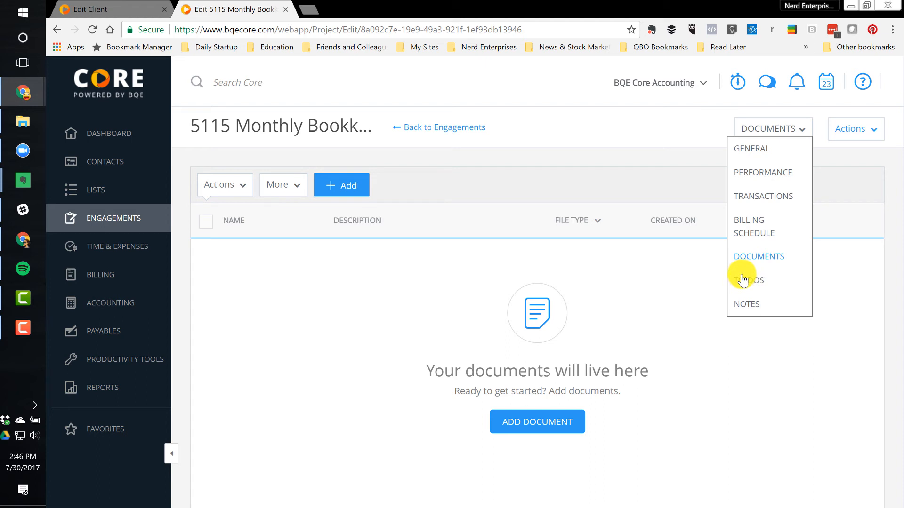
pyautogui.click(743, 305)
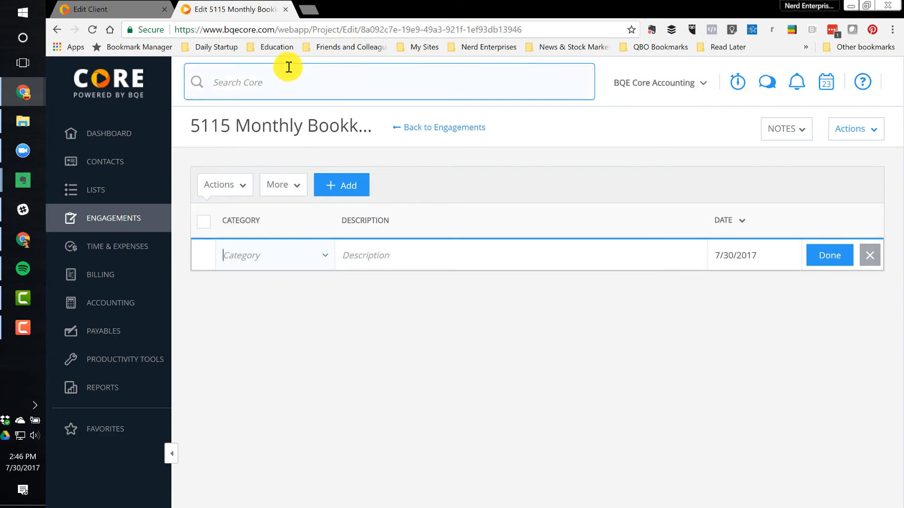
# Return to the list of engagements and open the Lauer Group Trust/Estate Planning engagement
pyautogui.moveTo(117, 222)
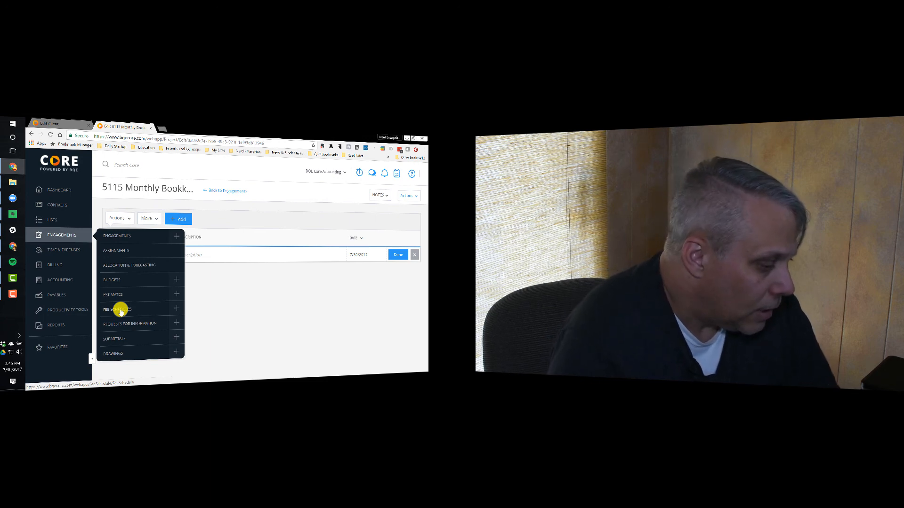
pyautogui.click(117, 237)
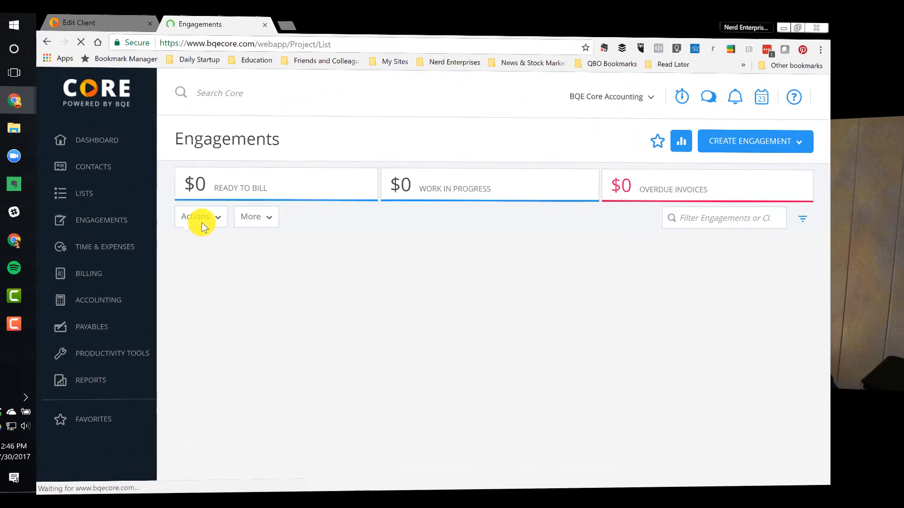
pyautogui.scroll(-4, 344, 400)
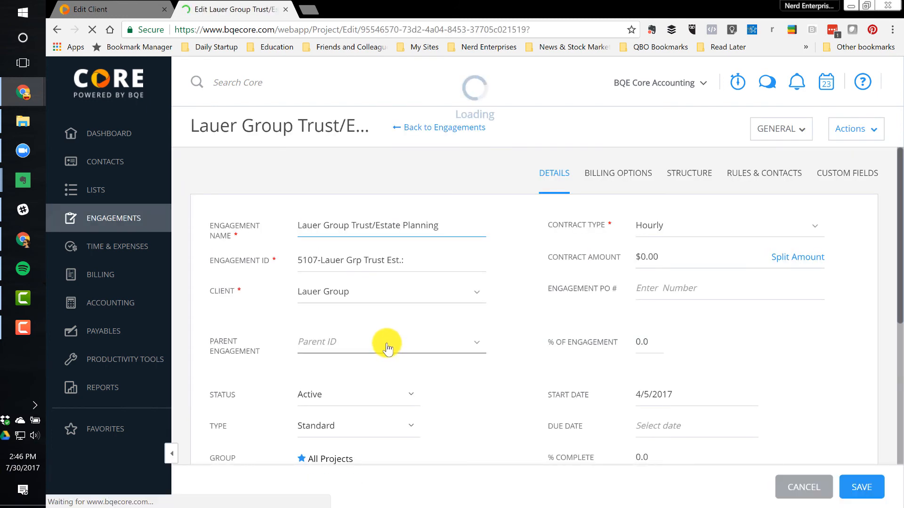
# Examine the Lauer Group engagement's performance, including billing, profitability, utilization, contract and budget analysis, margins and retainers
pyautogui.click(781, 128)
pyautogui.click(772, 174)
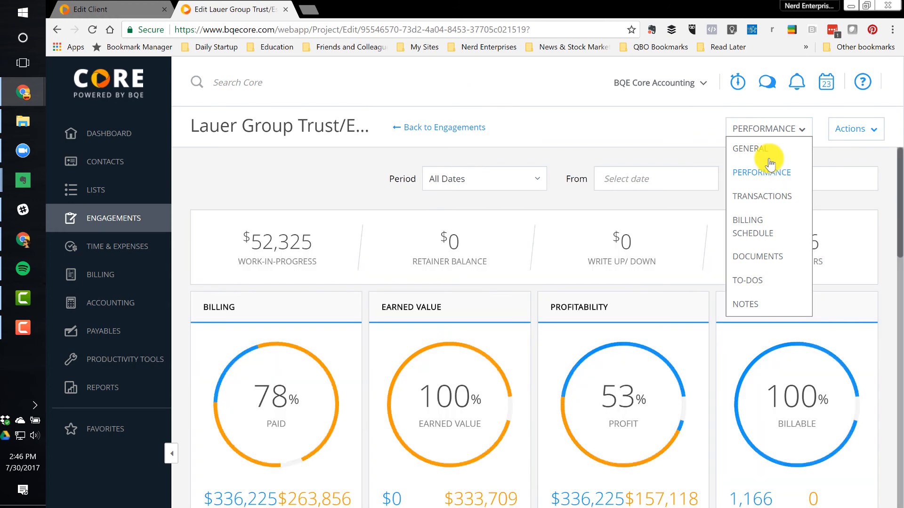
pyautogui.scroll(-3, 567, 216)
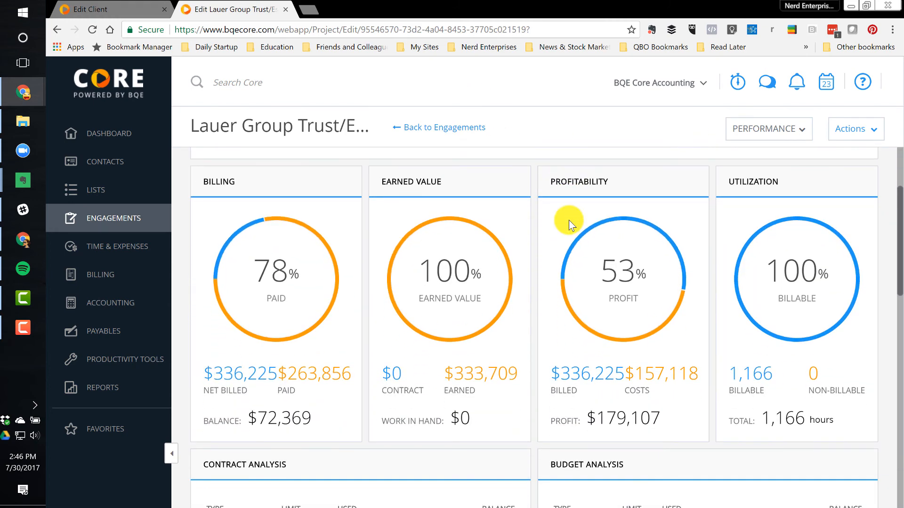
pyautogui.scroll(-5, 561, 249)
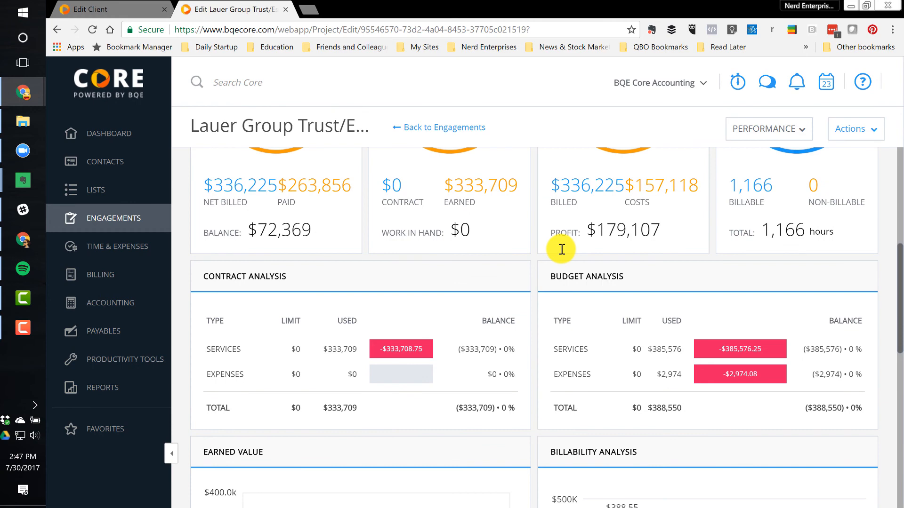
pyautogui.scroll(-10, 562, 249)
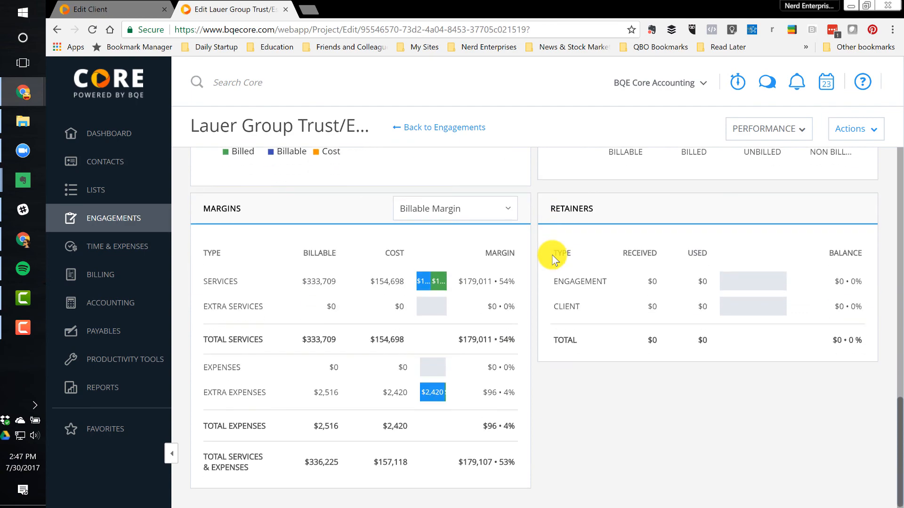
pyautogui.scroll(3, 580, 318)
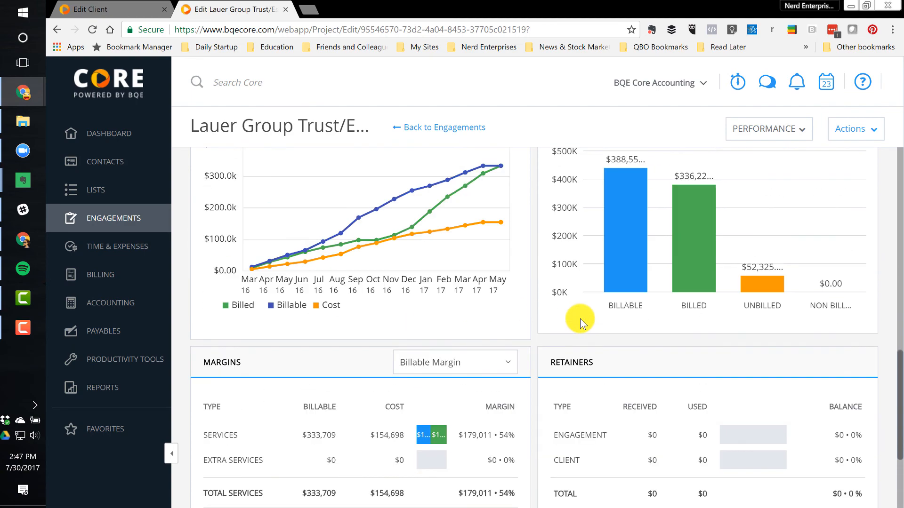
pyautogui.scroll(9, 709, 352)
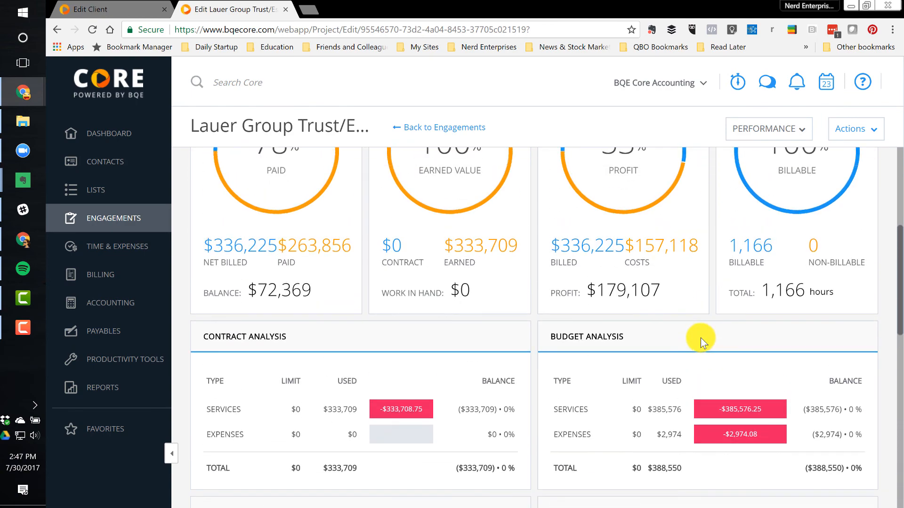
pyautogui.scroll(5, 700, 338)
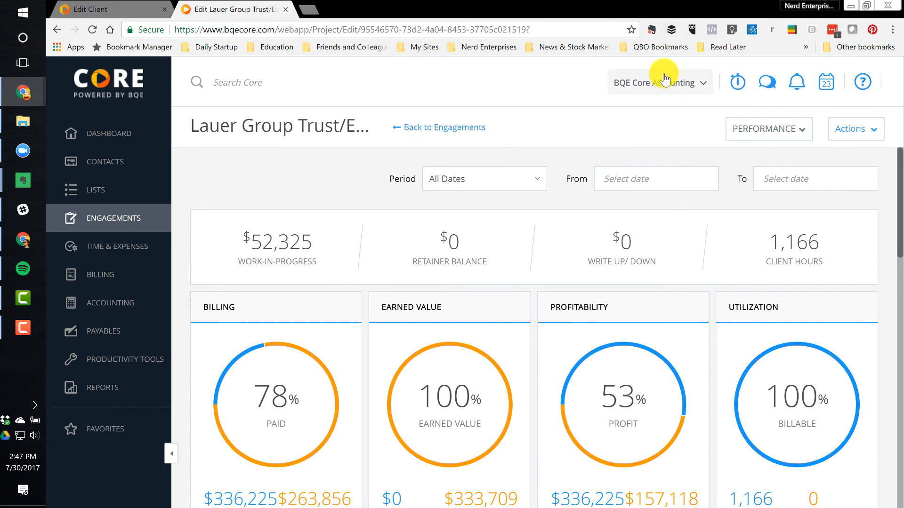
pyautogui.click(799, 129)
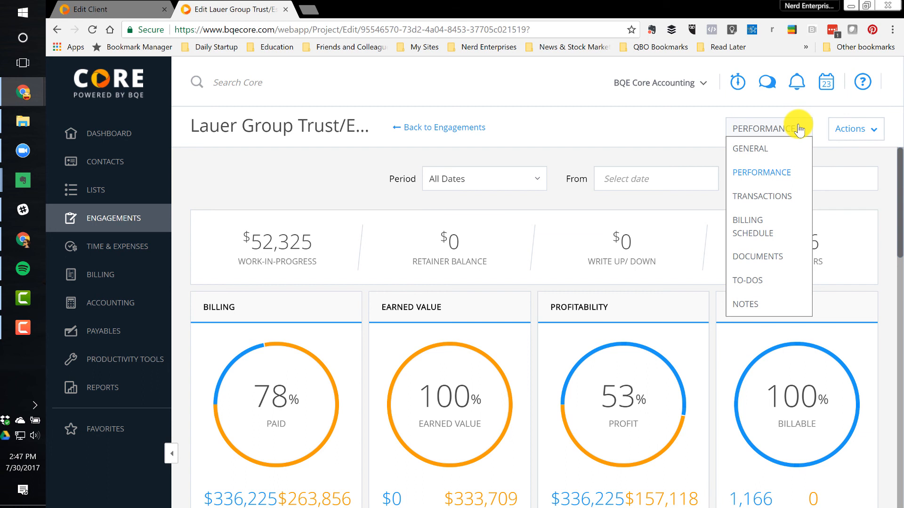
pyautogui.click(703, 84)
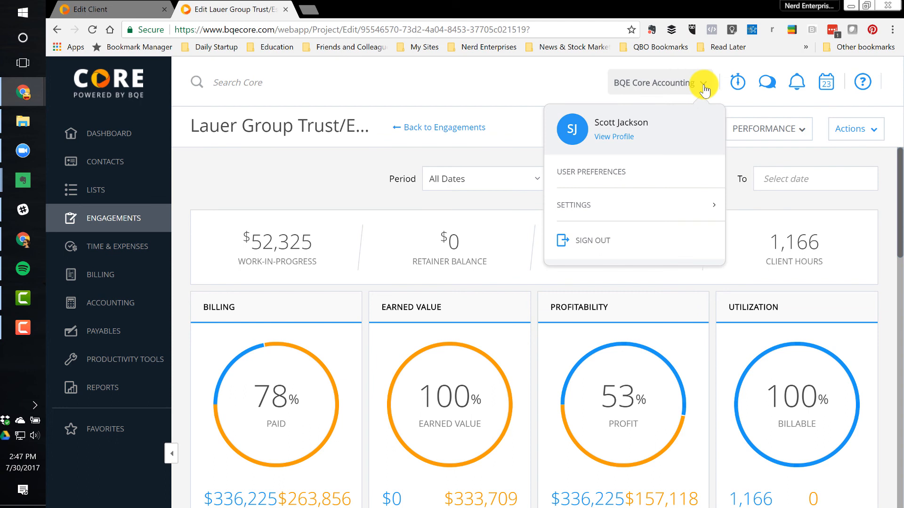
pyautogui.click(444, 89)
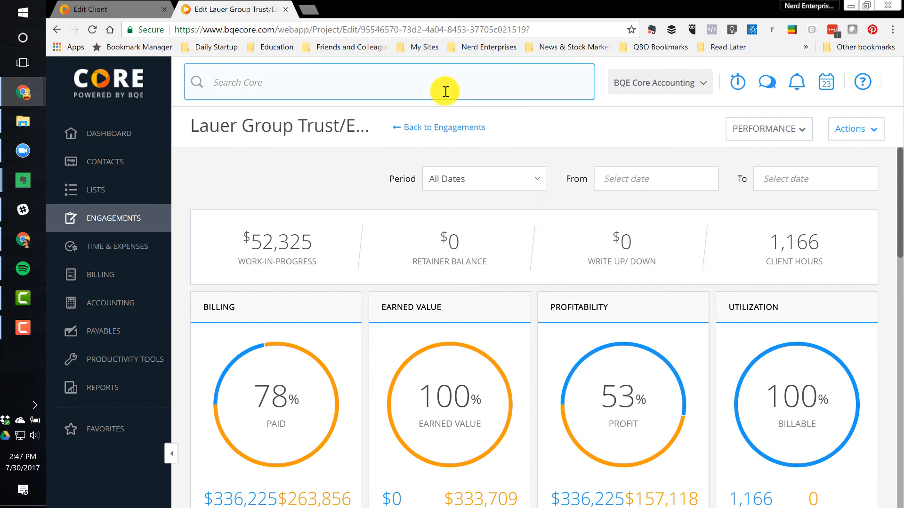